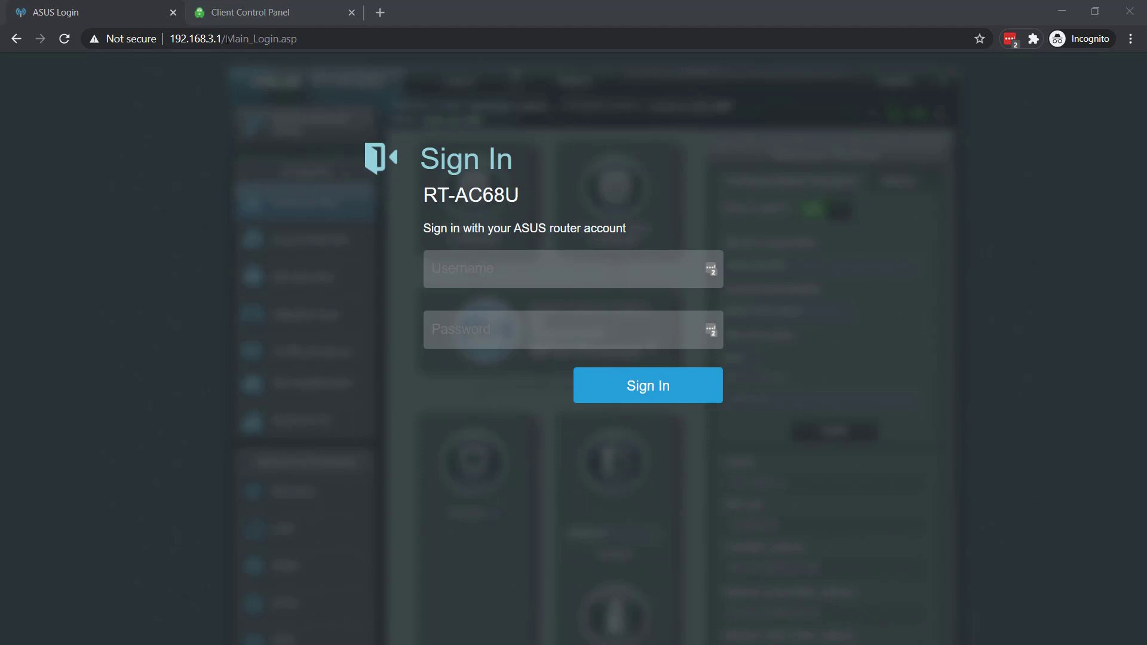
Run ipconfig to find Wi-Fi gateway 192.168.3.1, then close Command Prompt
click(299, 40)
text(ipco)
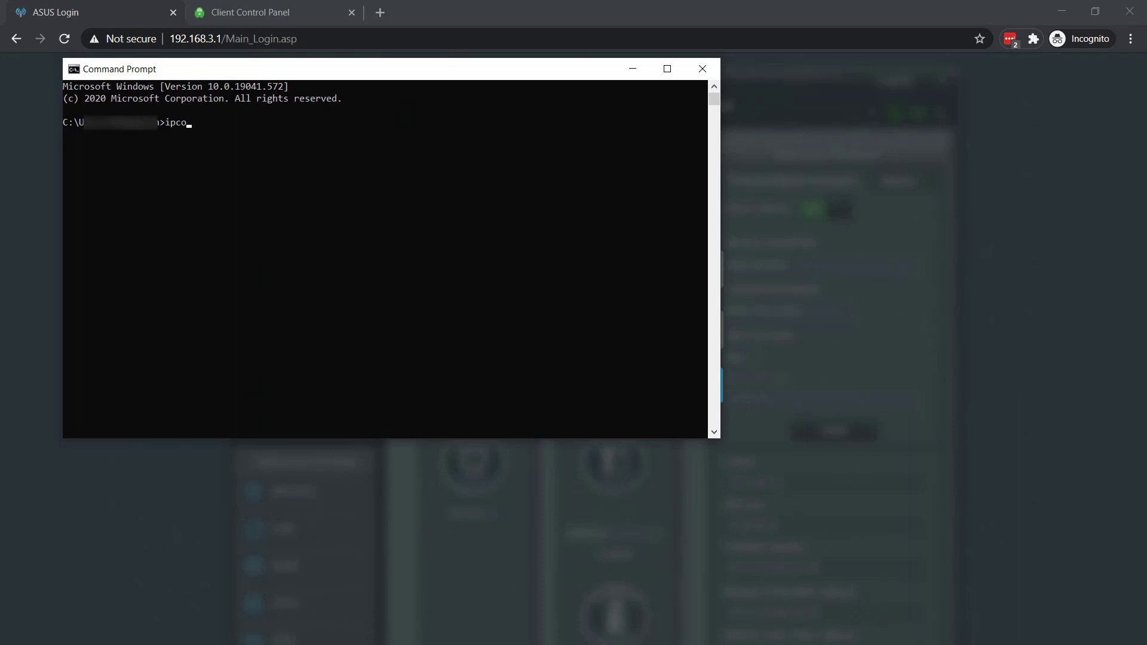
text(nfig)
key(Return)
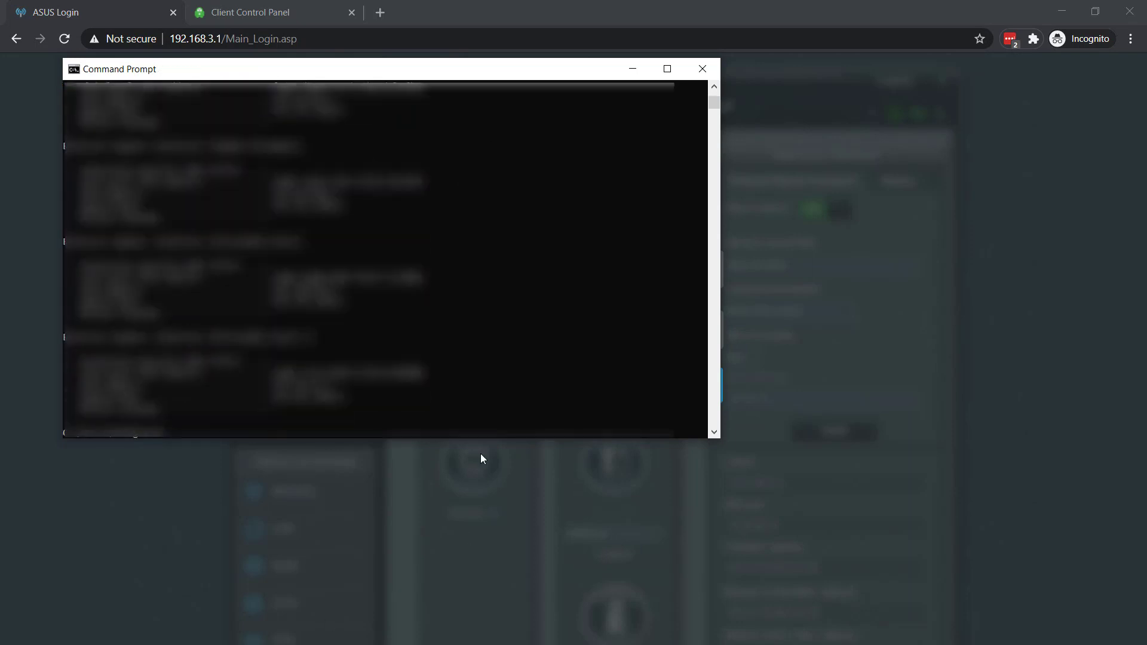
scroll(484, 377, up, 1)
scroll(485, 371, up, 1)
scroll(485, 370, up, 5)
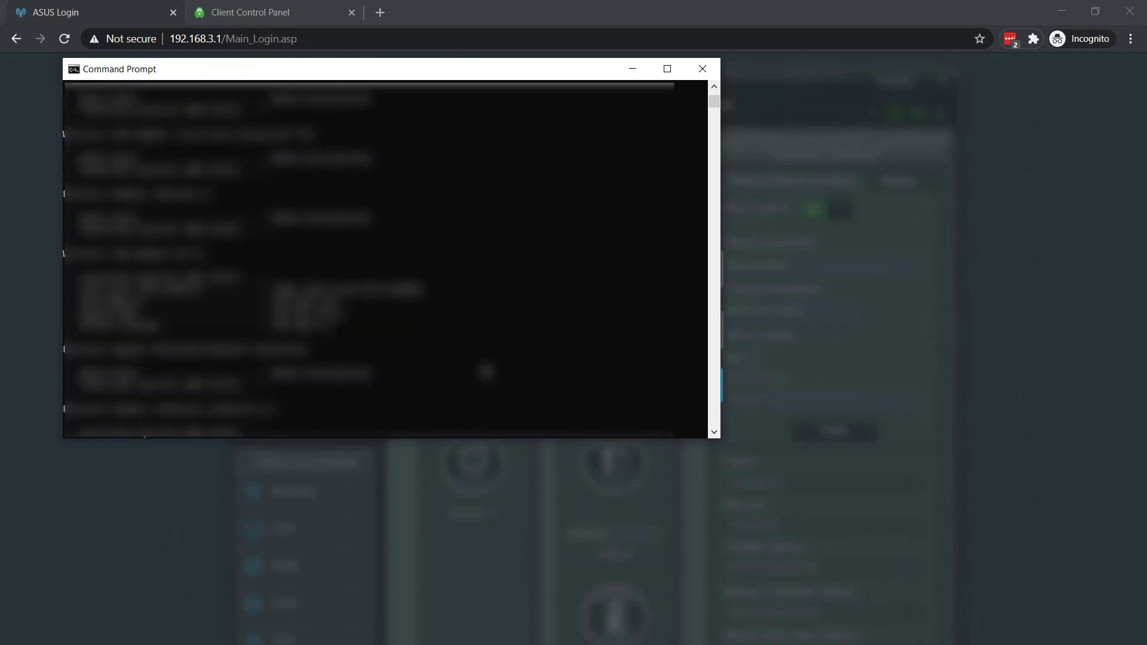
scroll(350, 235, up, 2)
scroll(351, 235, up, 2)
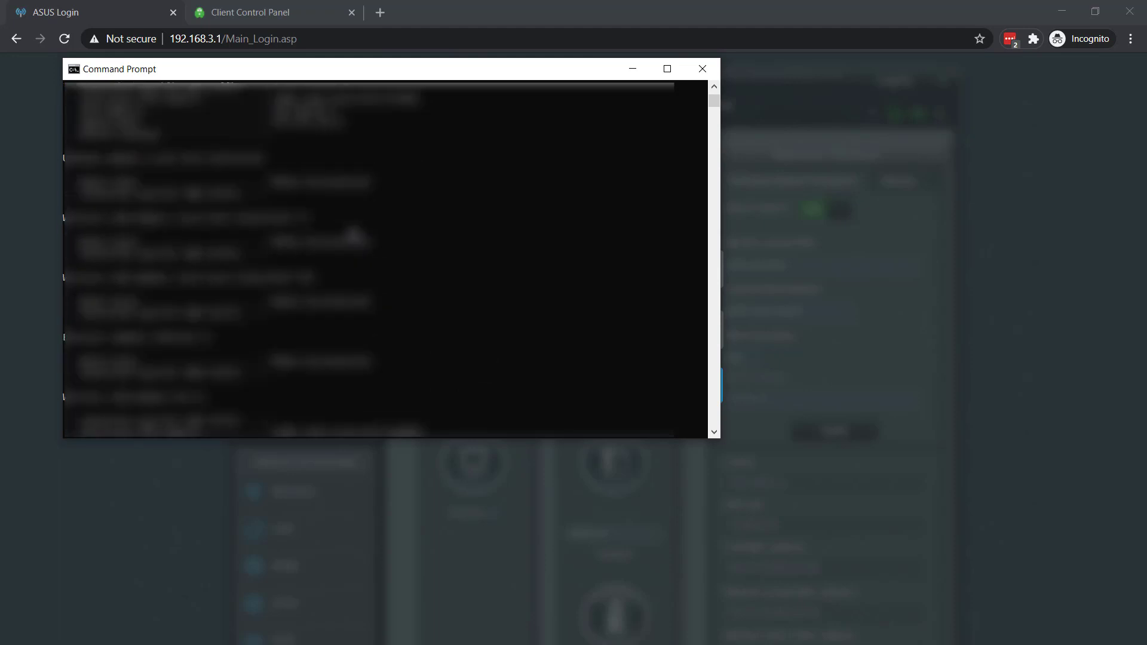
scroll(351, 235, up, 2)
scroll(354, 235, up, 2)
scroll(142, 194, up, 1)
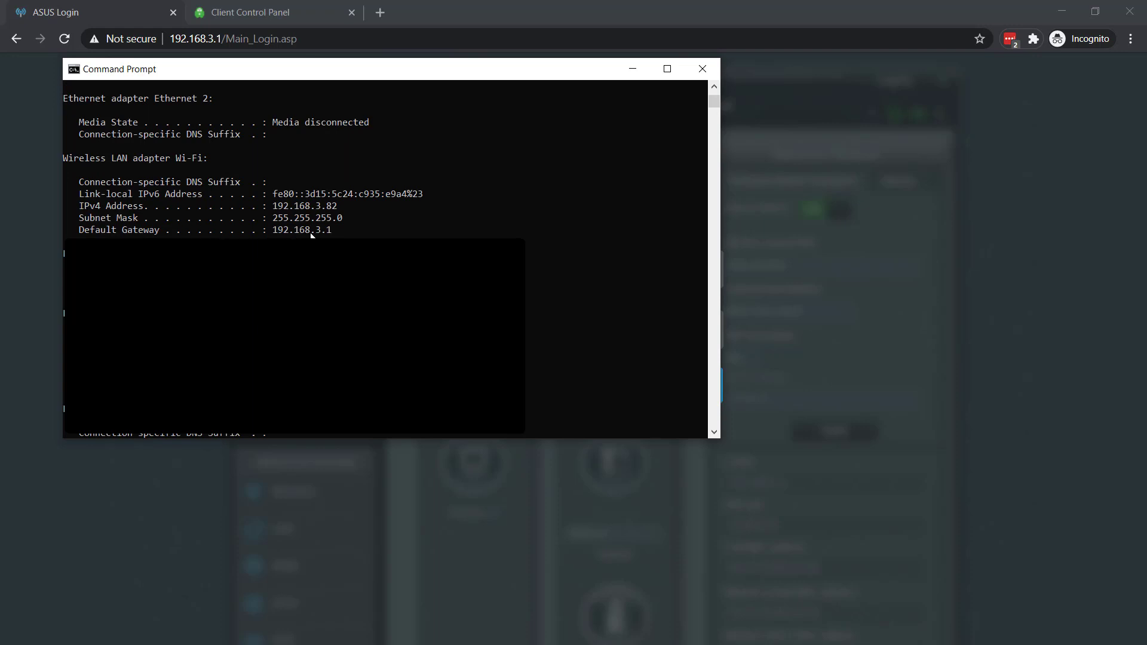
click(701, 74)
Check Wi-Fi Status details (gateway 192.168.3.1, DNS 8.8.8.8 and 8.8.4.4), then close every window
key(alt+Tab)
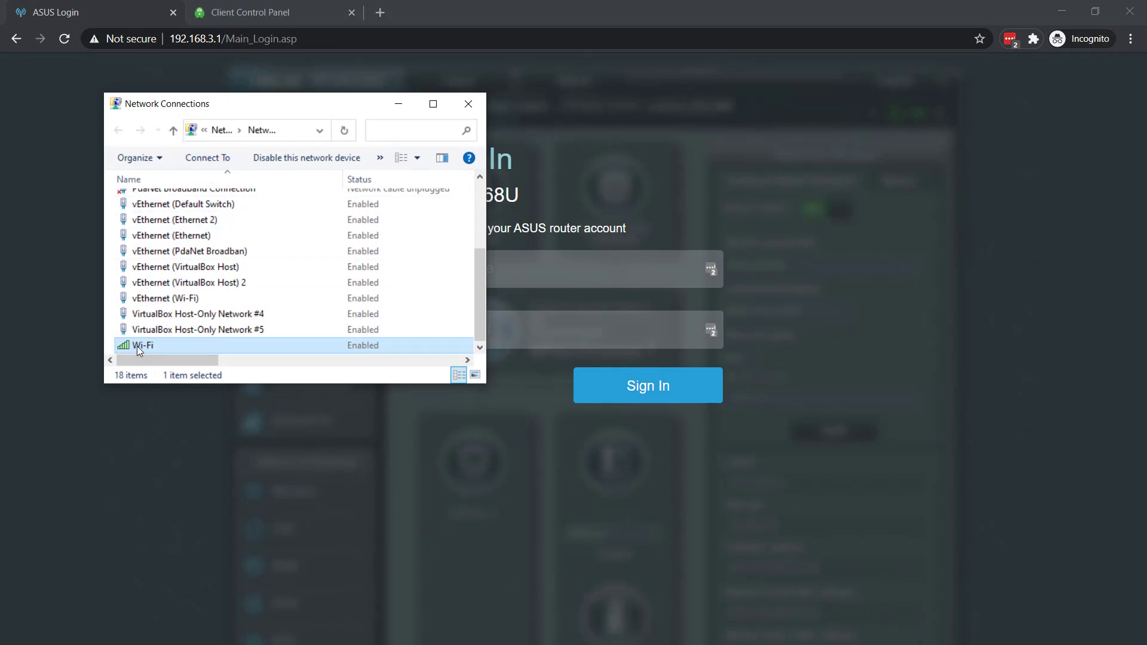
right_click(201, 344)
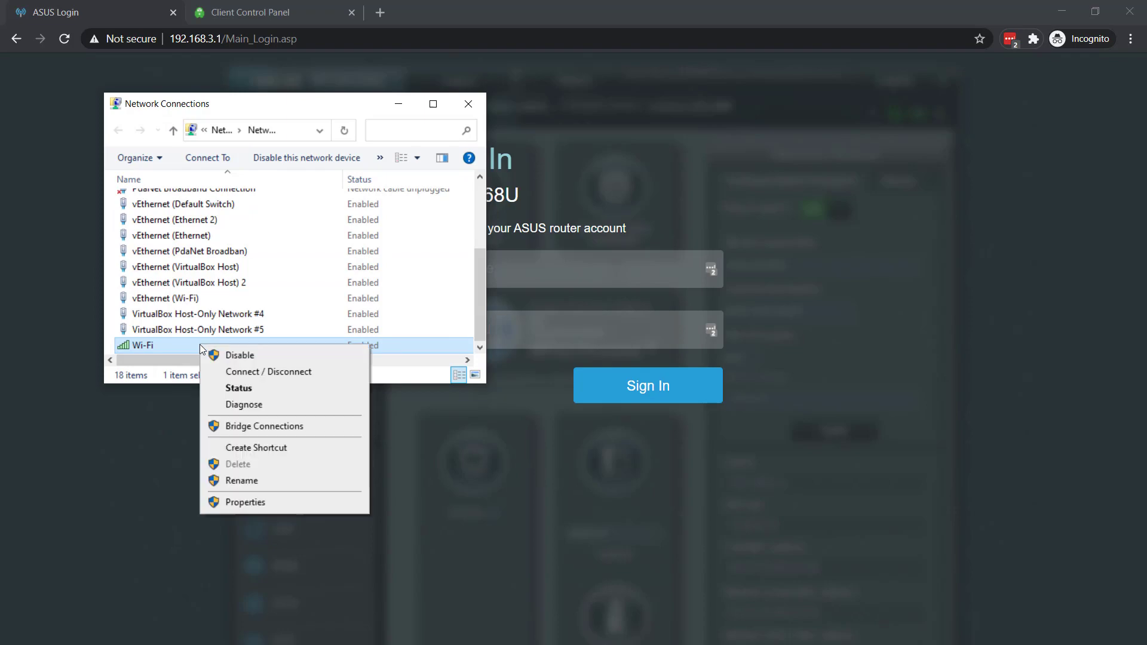
click(248, 391)
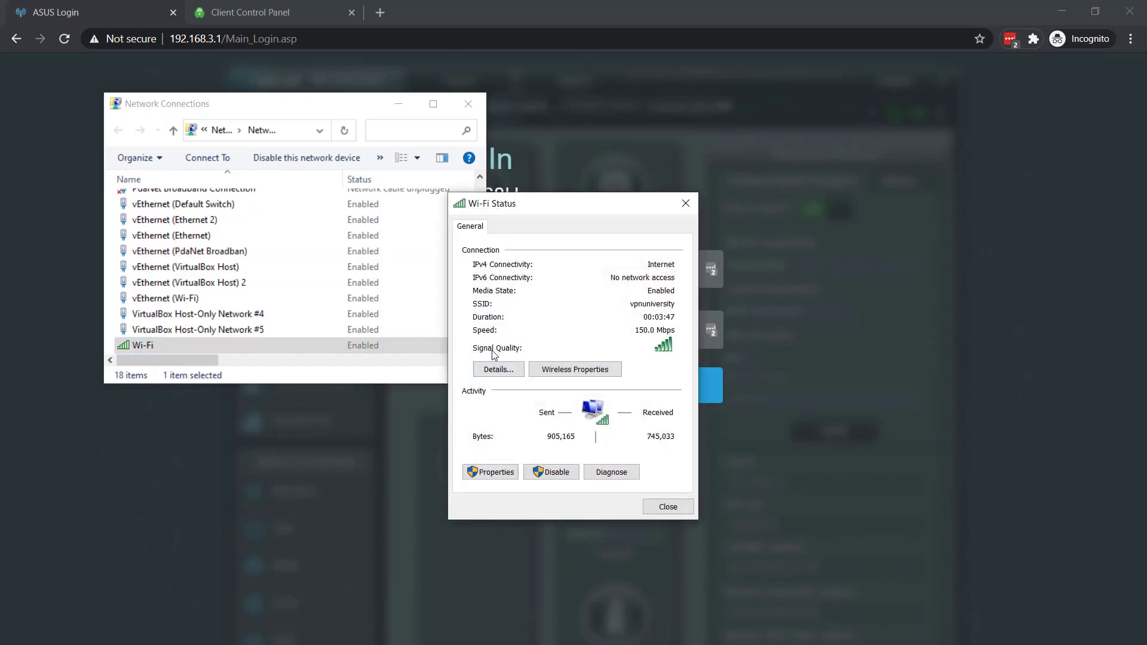
click(498, 370)
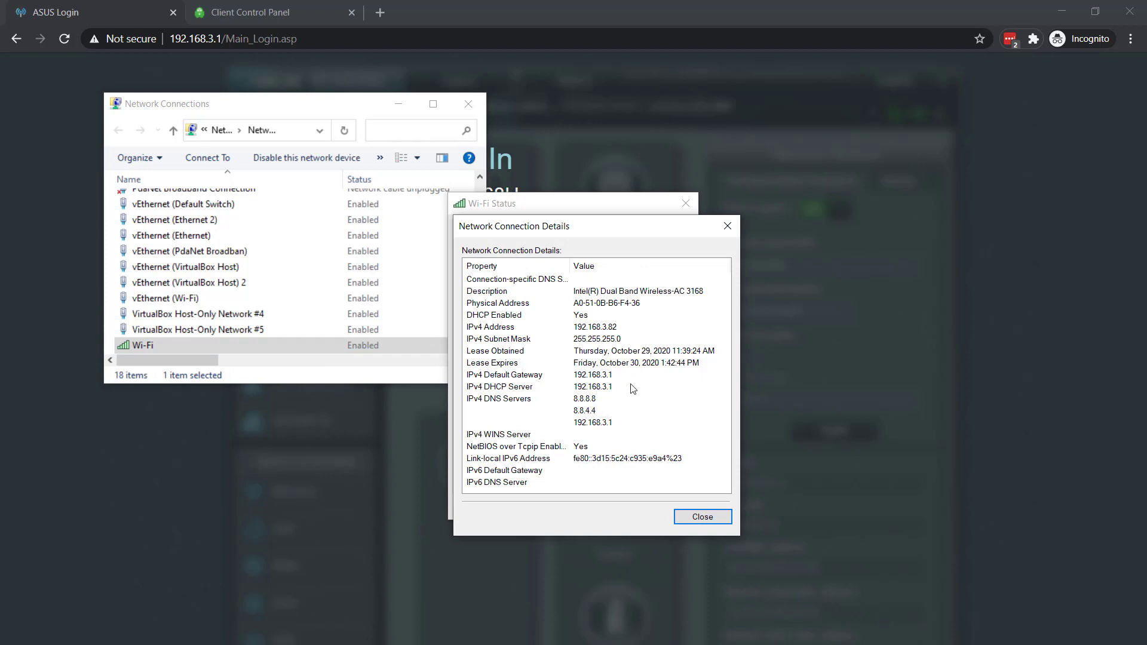
click(703, 517)
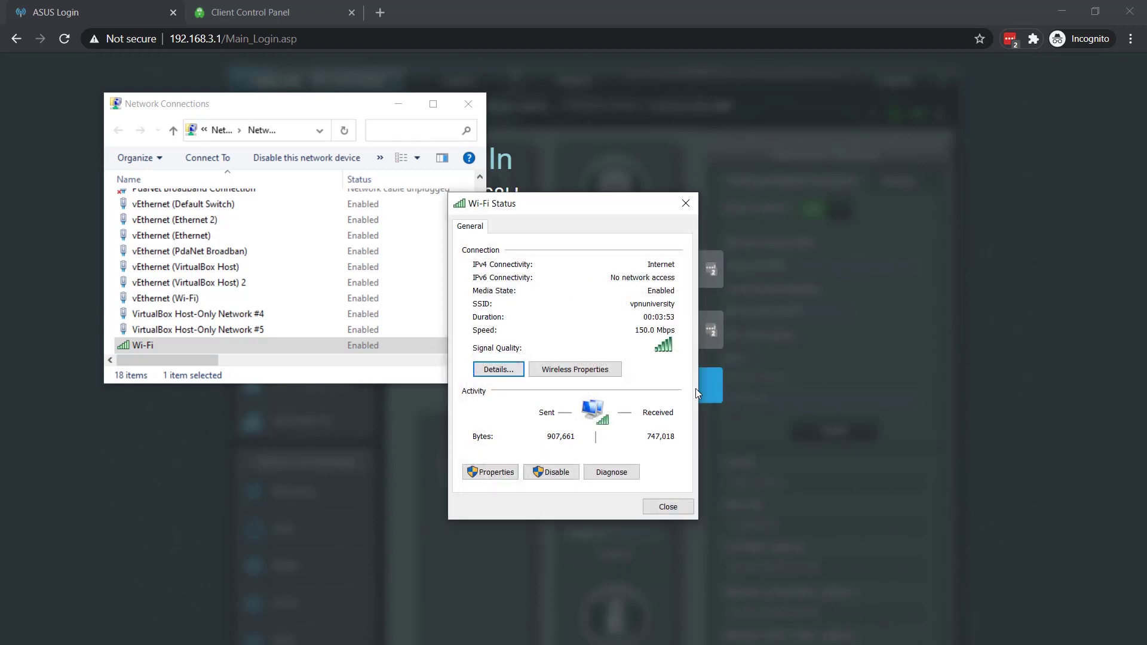
click(686, 200)
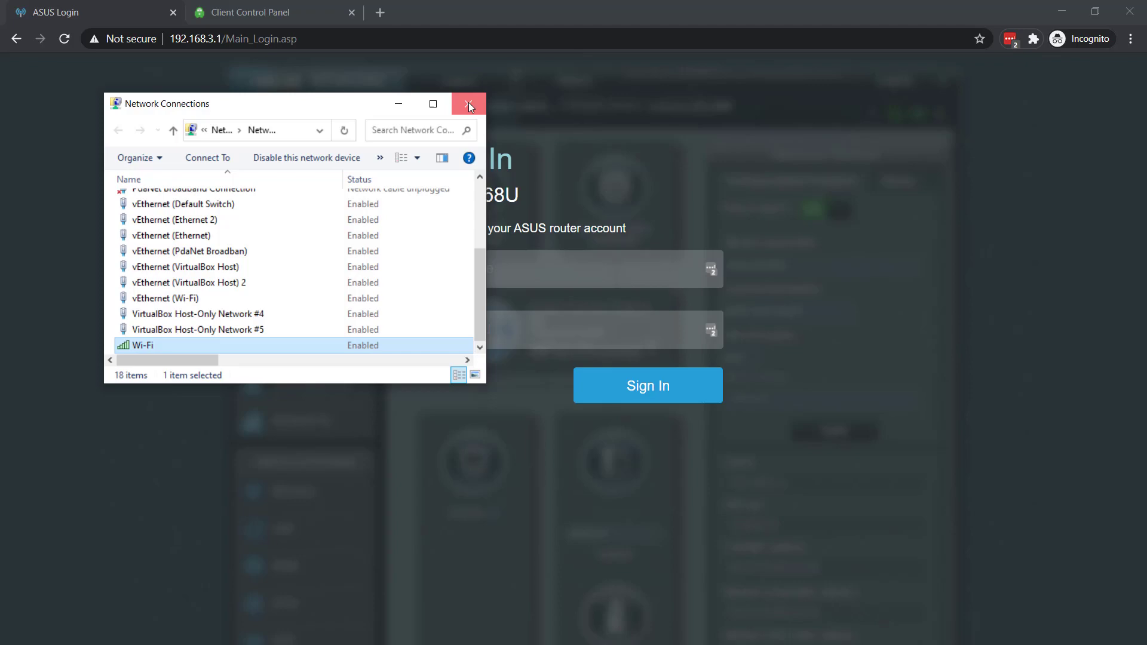
click(468, 106)
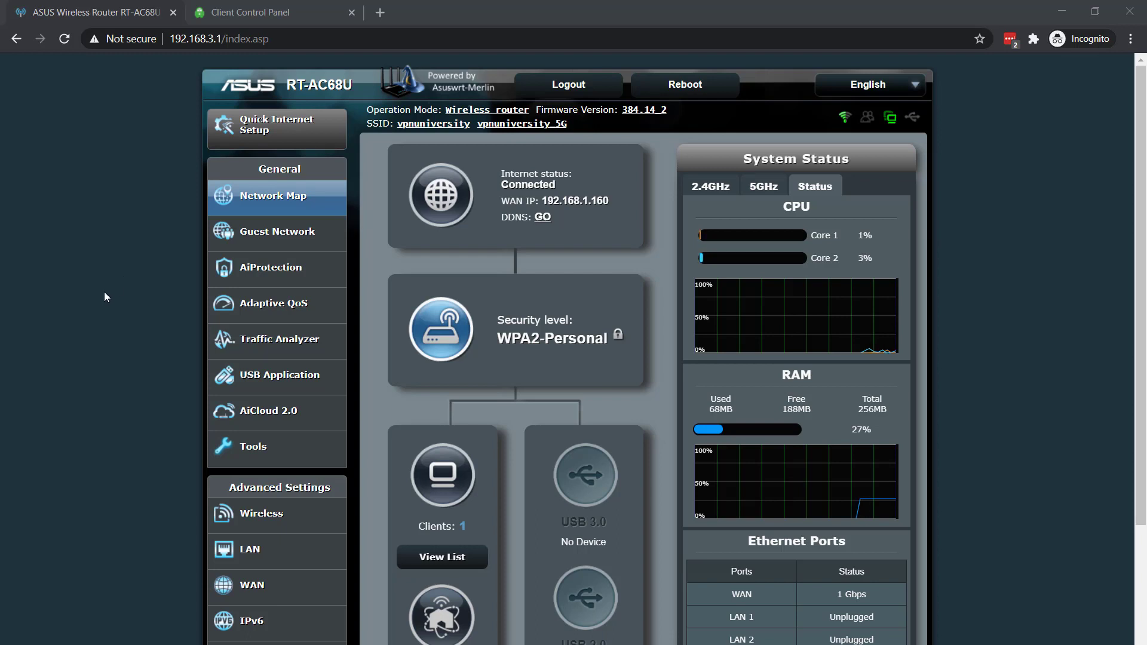
scroll(104, 292, down, 3)
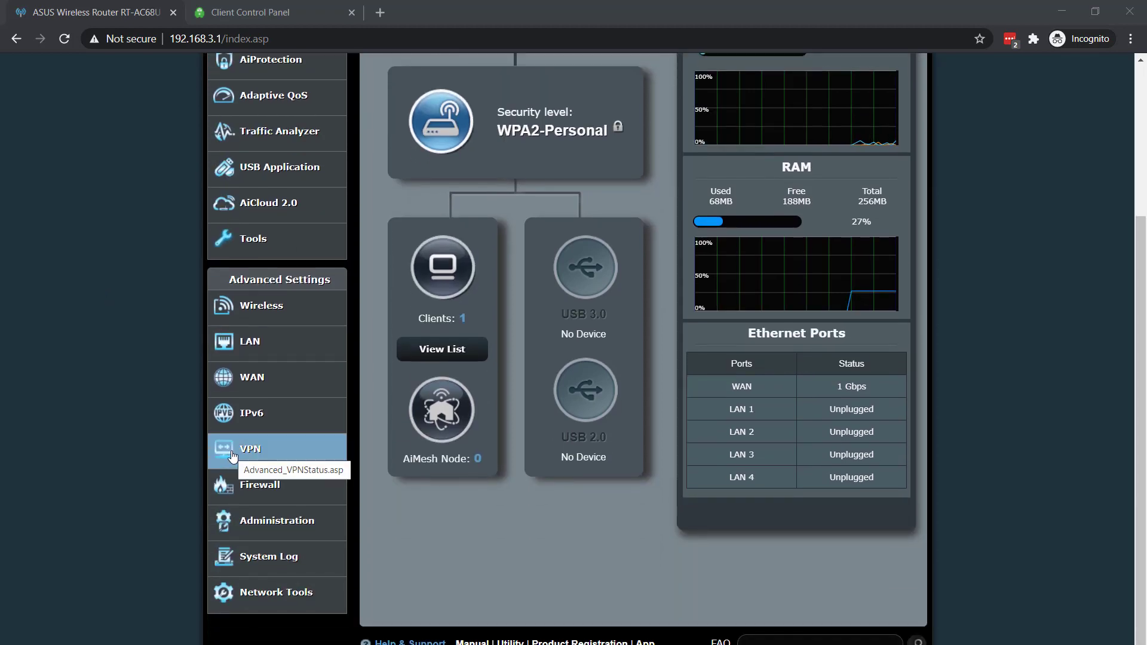
Go to VPN > VPN Client and keep instance 1: Client 1 selected
click(233, 454)
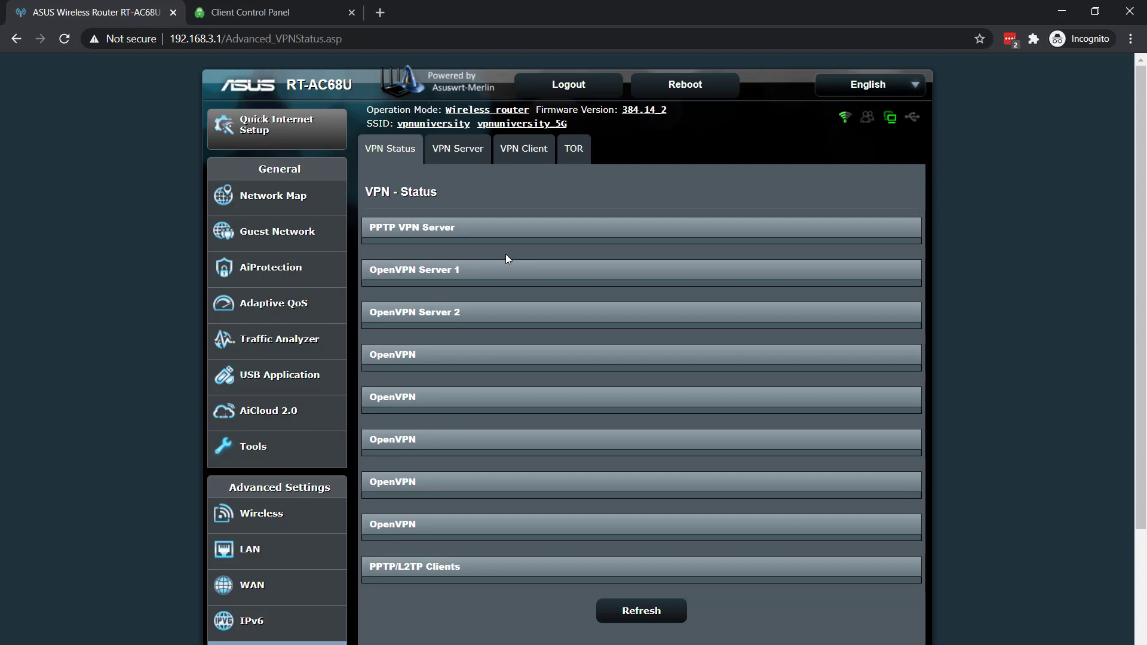
click(523, 154)
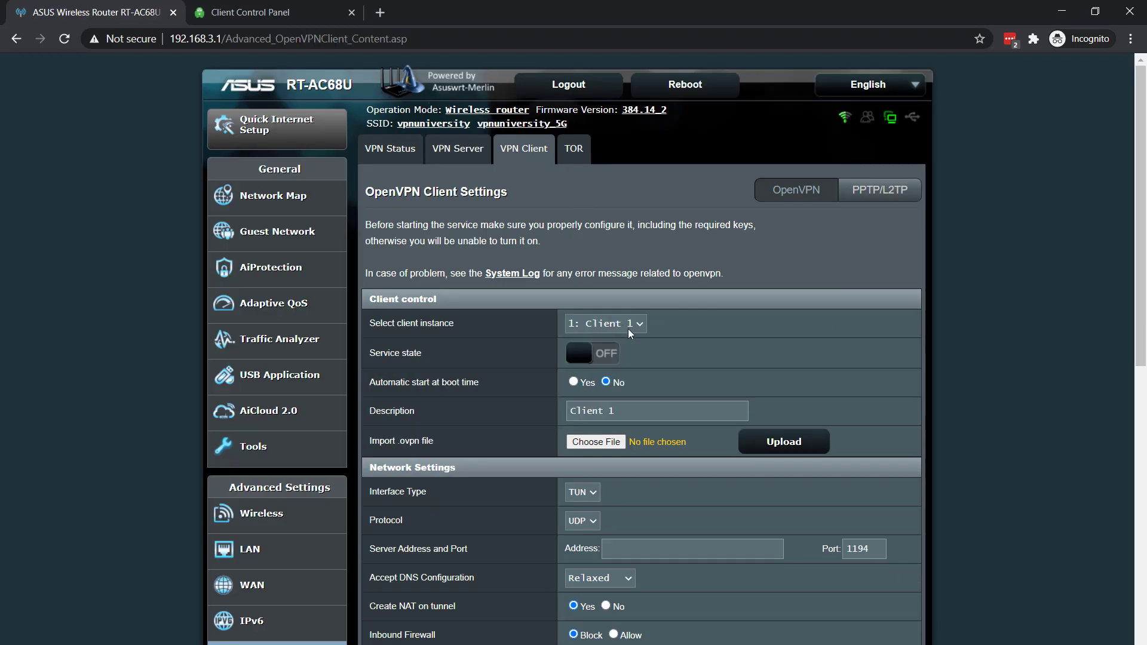
click(628, 329)
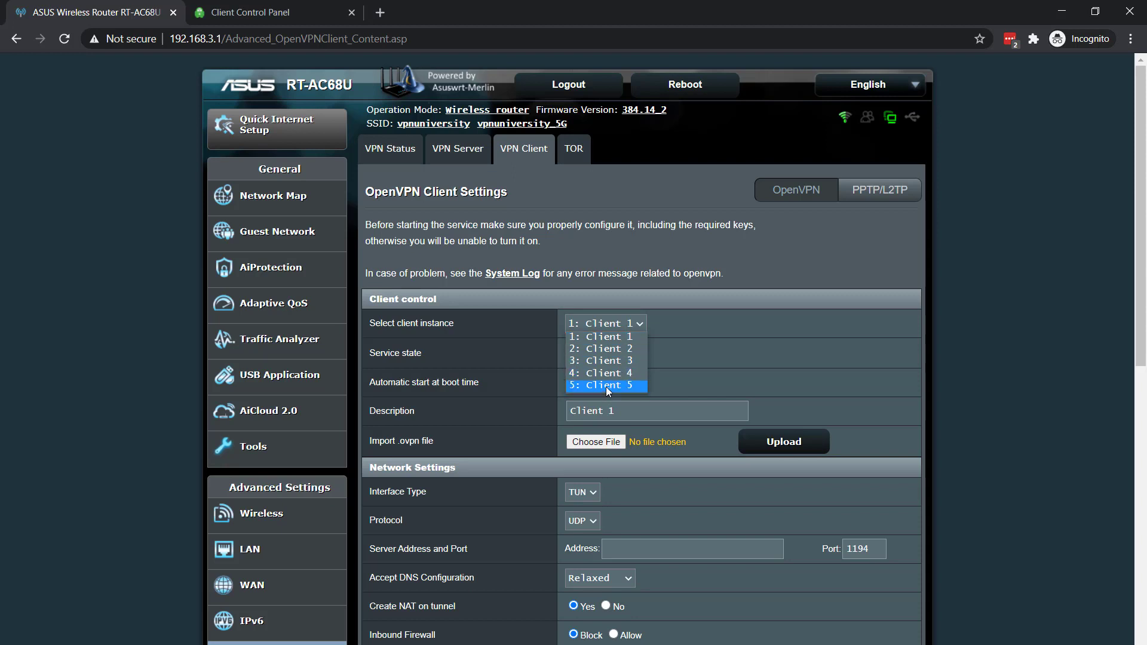
click(630, 323)
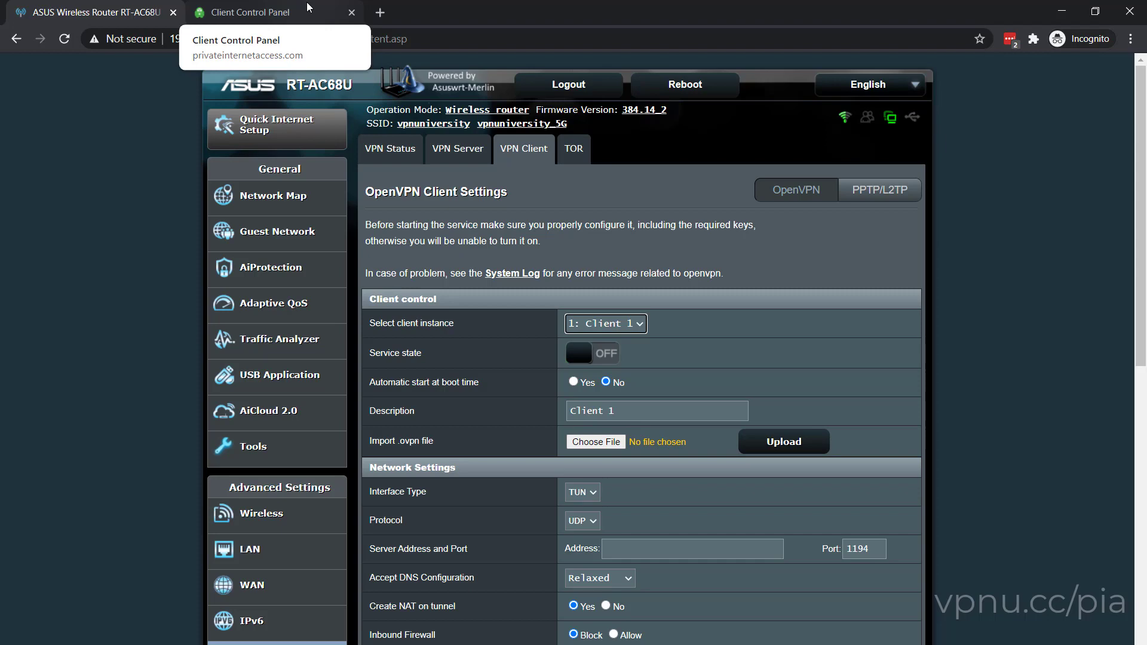
Go to the PIA Client Control Panel and launch the OpenVPN Generator
click(307, 7)
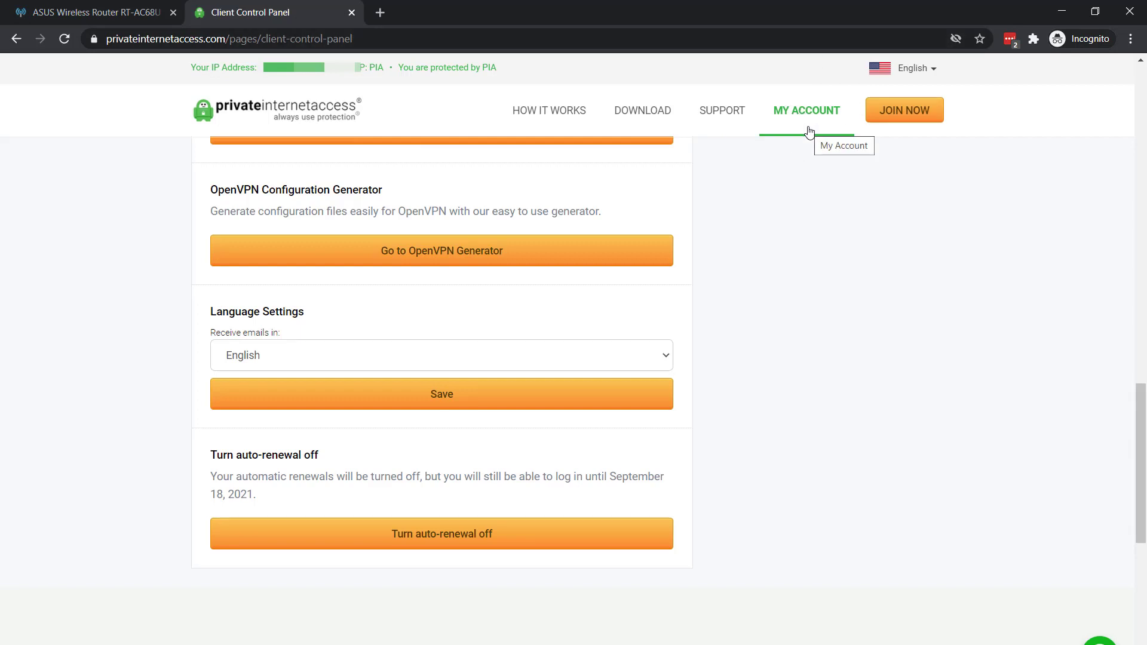
click(478, 259)
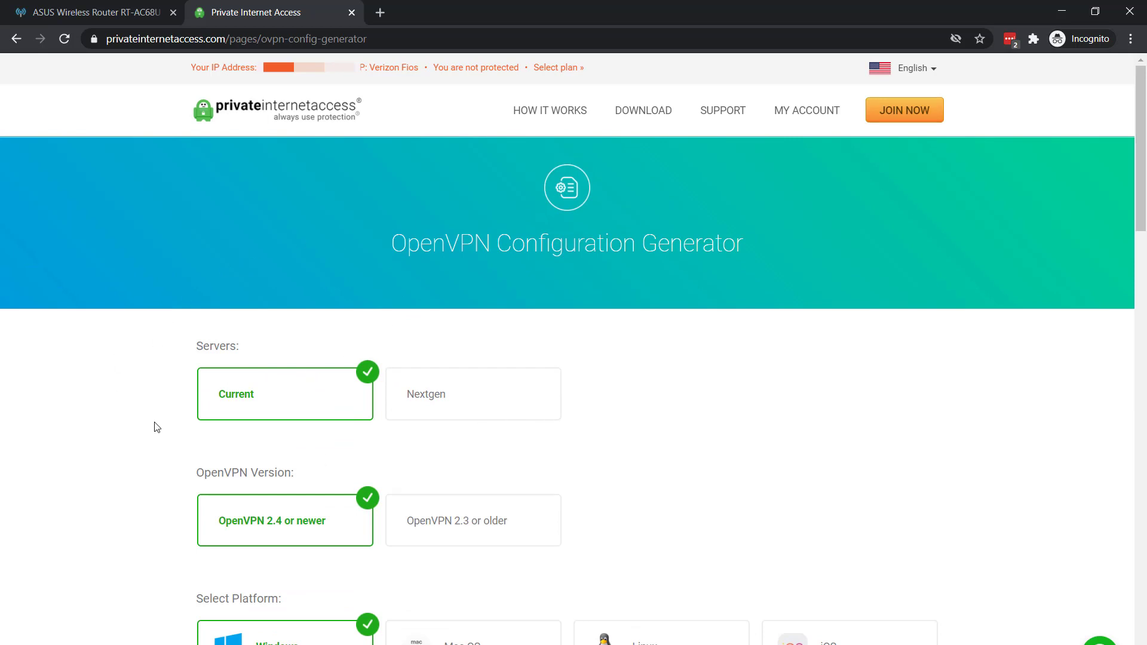
Choose Nextgen servers, Linux platform and US Denver region in the generator
click(506, 410)
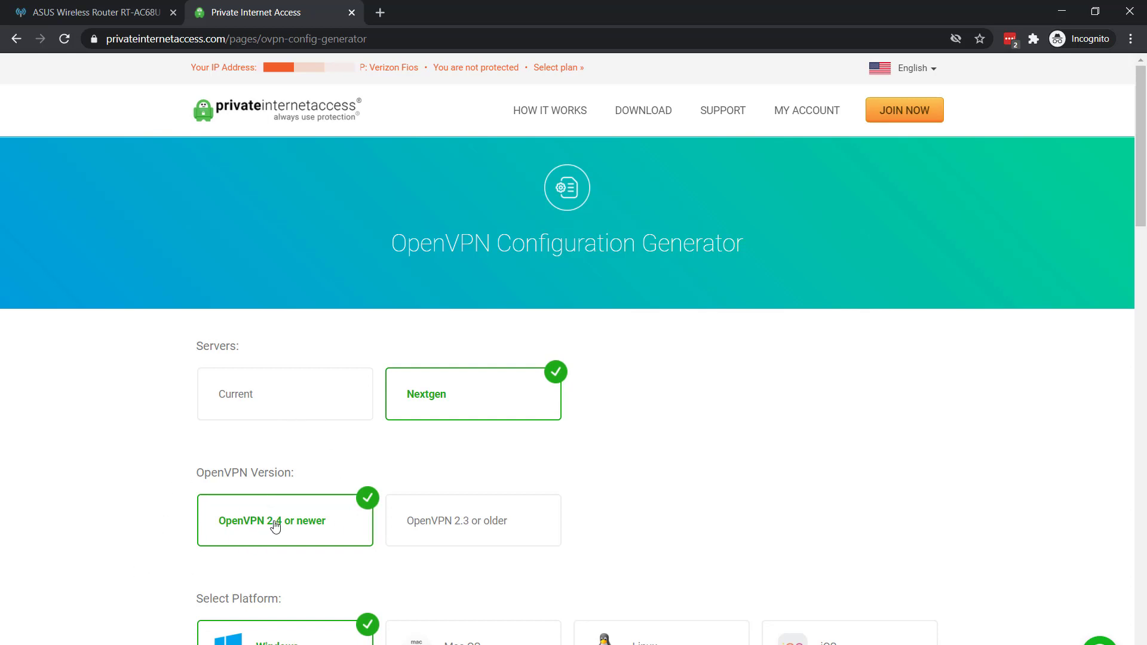
scroll(40, 518, down, 3)
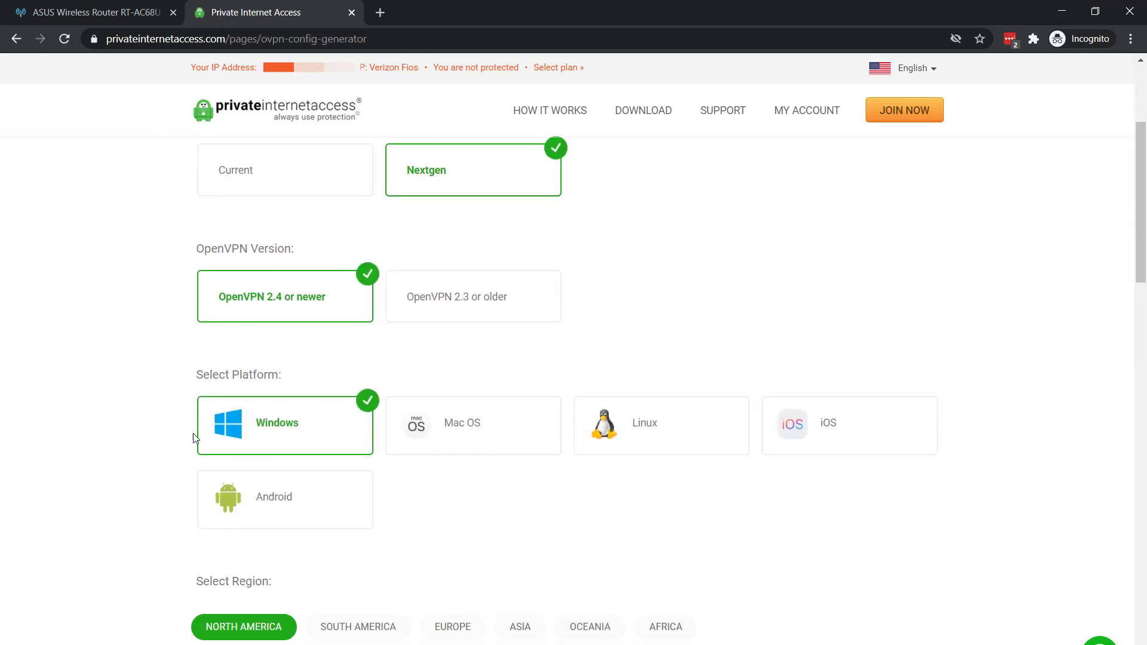
click(663, 434)
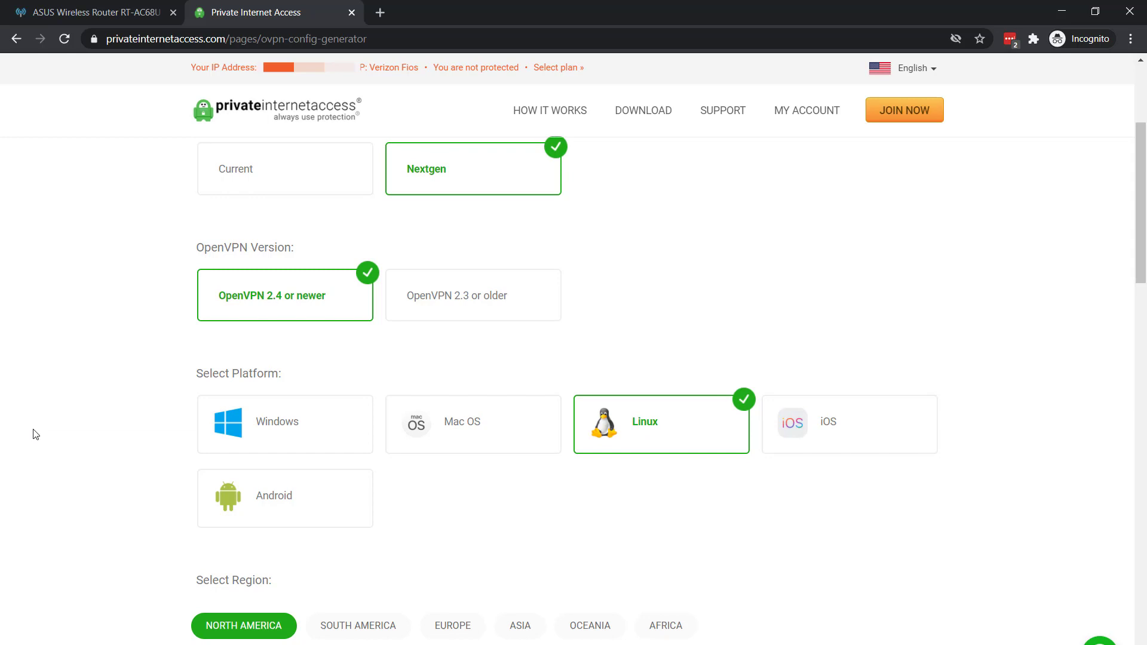
scroll(44, 435, down, 2)
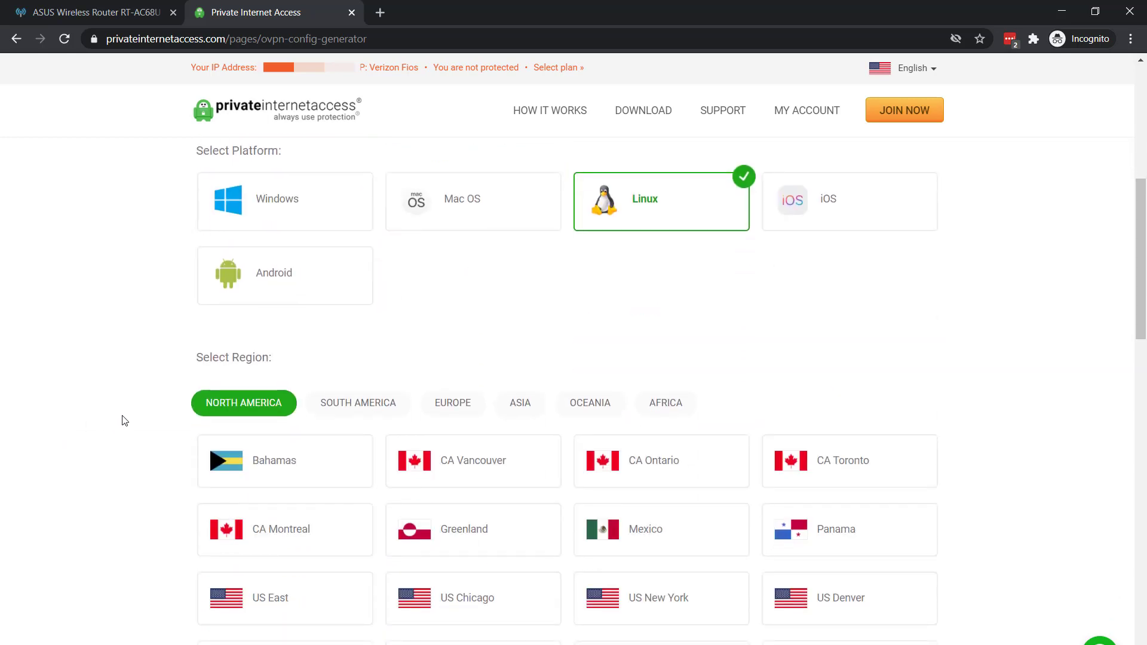
scroll(135, 455, down, 2)
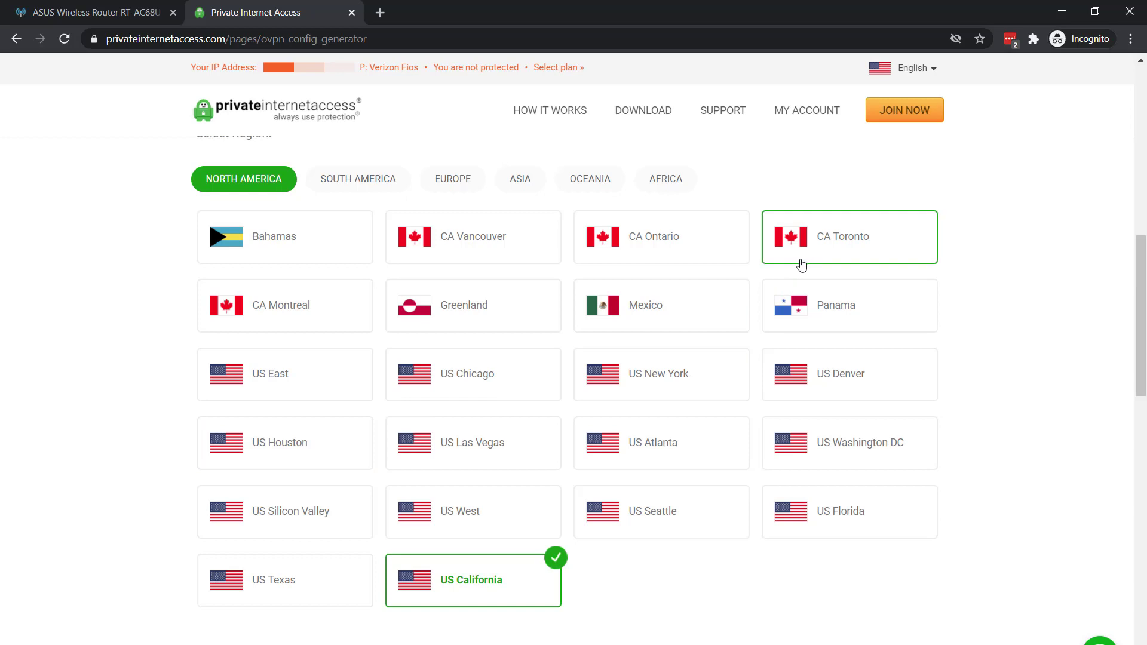
click(835, 382)
scroll(1075, 358, down, 3)
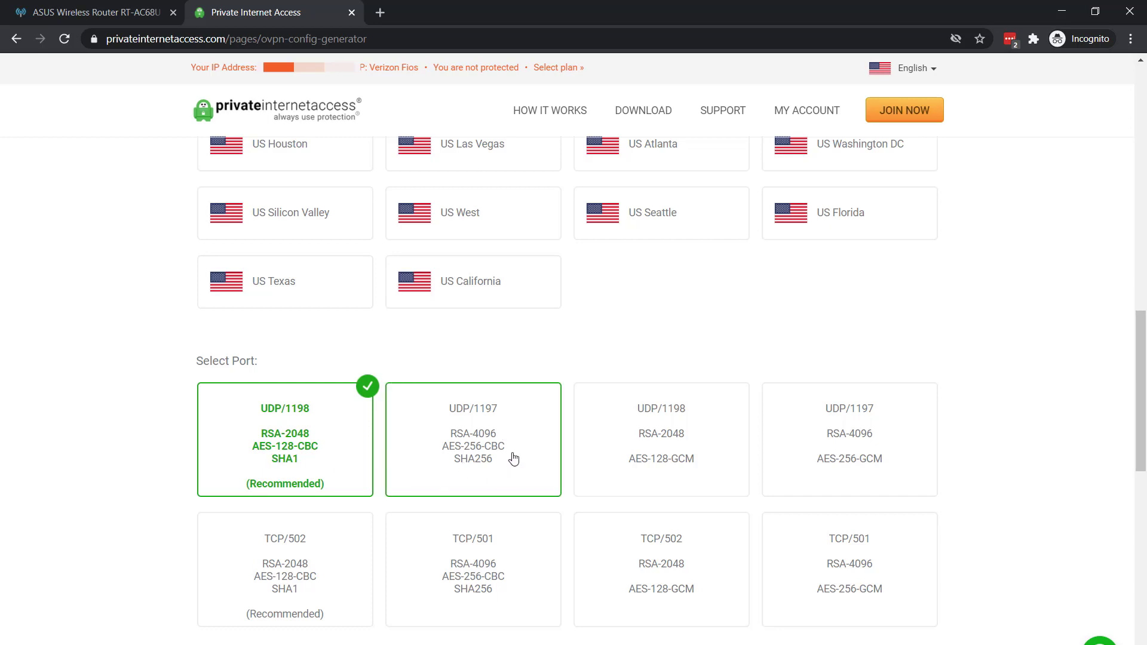
scroll(91, 469, down, 3)
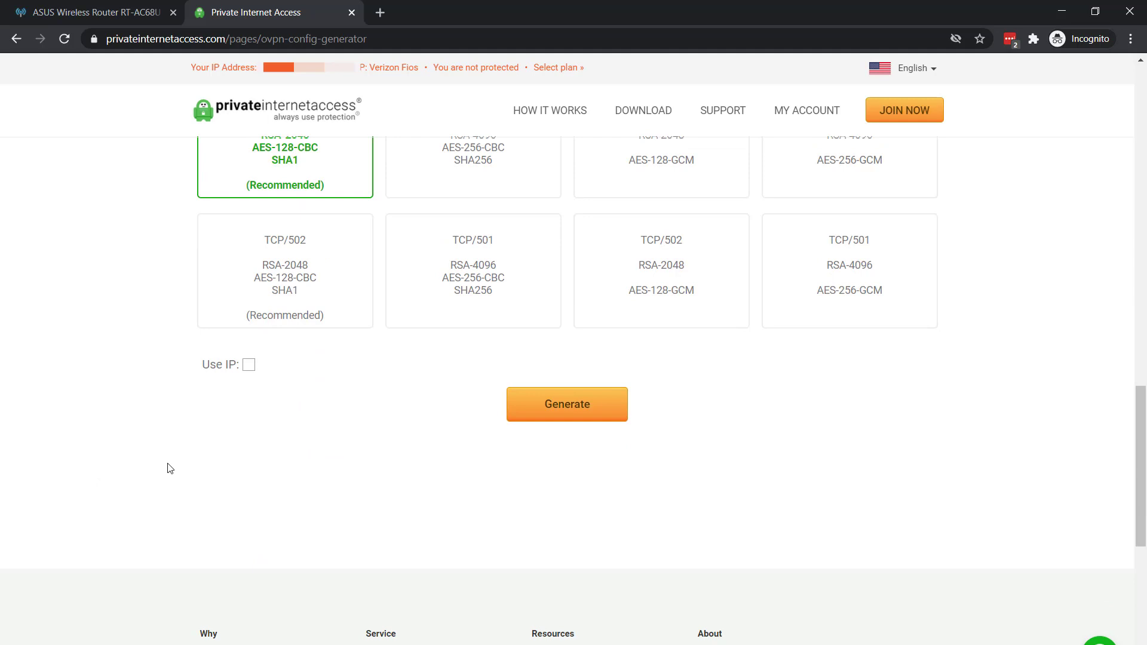
Generate the US Denver UDP/1198 .ovpn file and save it to Downloads
click(609, 413)
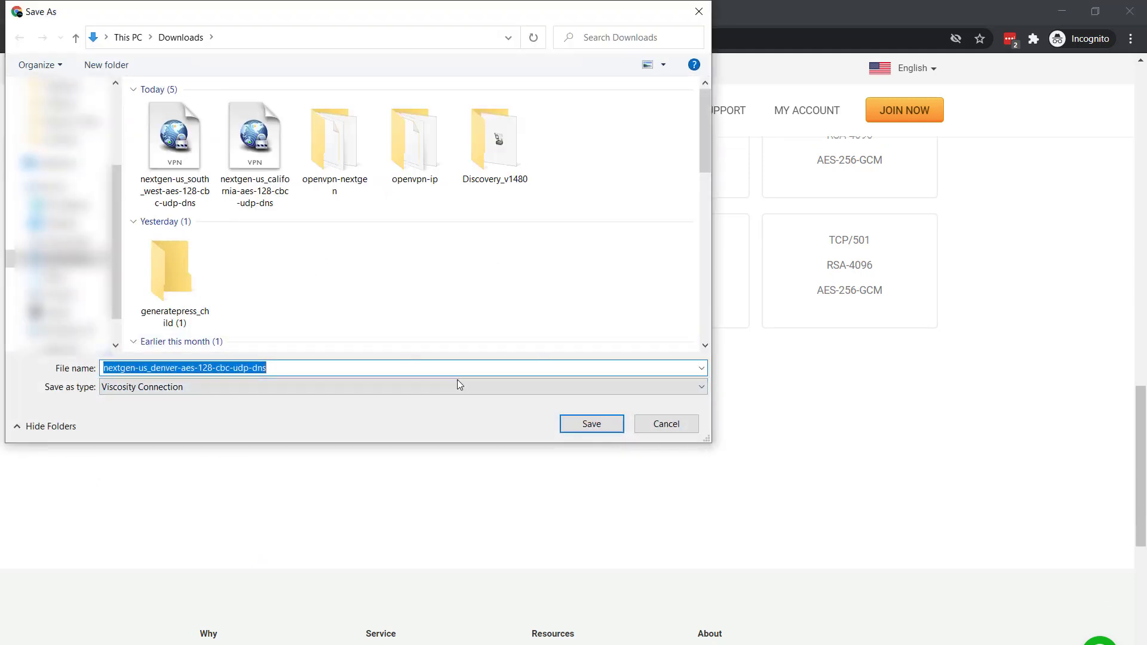
click(611, 428)
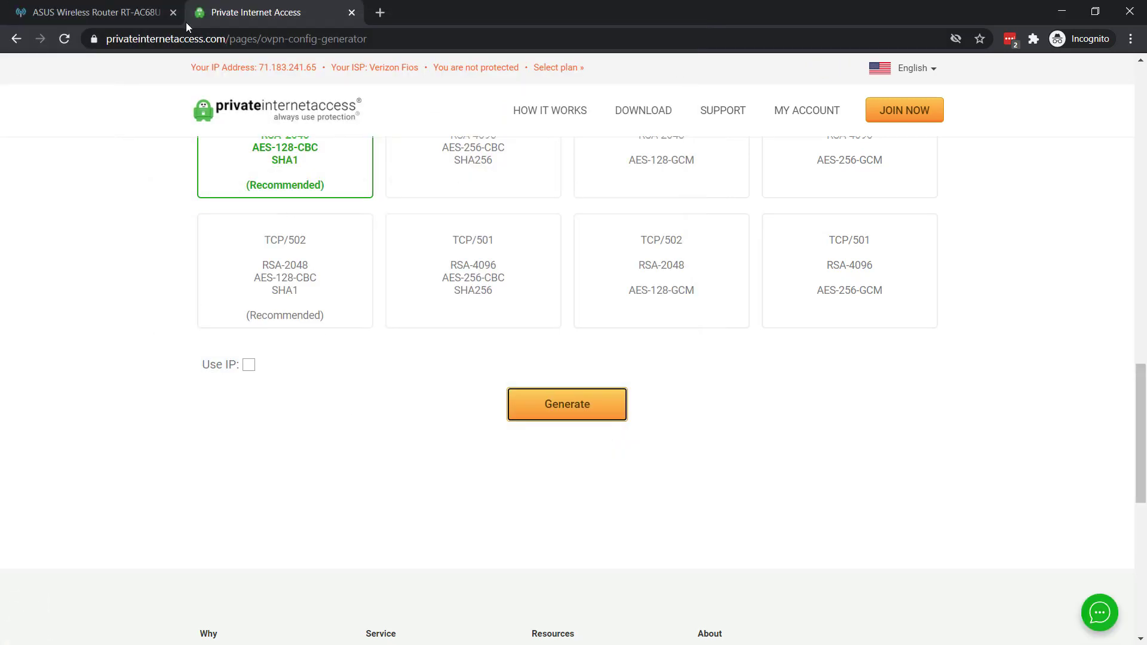
click(109, 12)
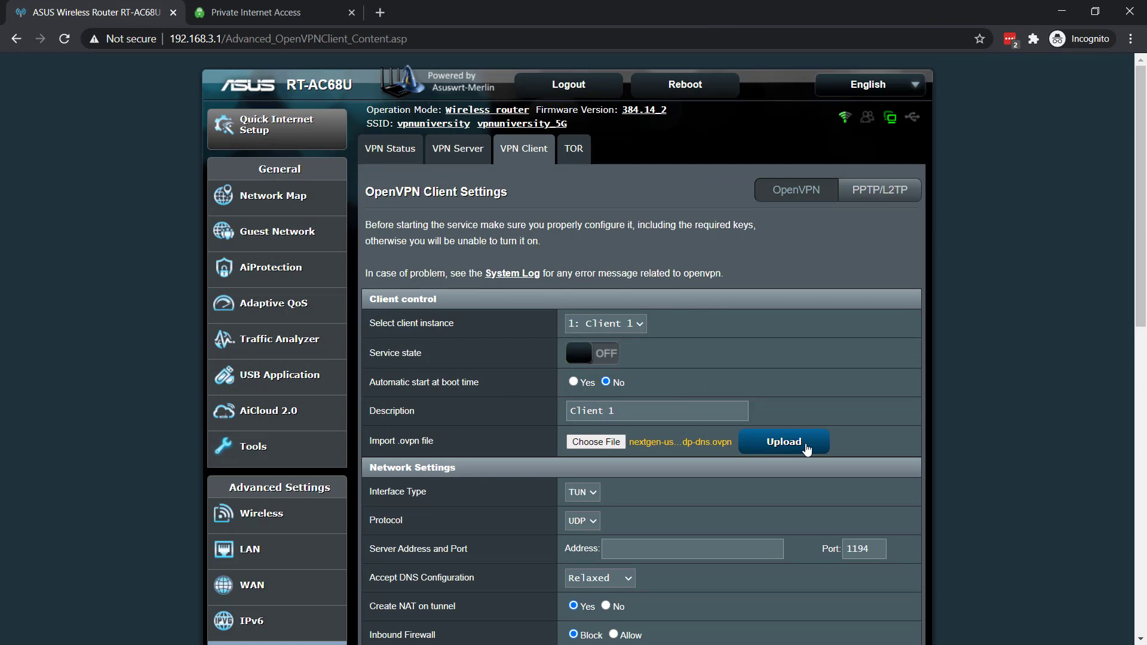
Upload the Denver .ovpn to Client 1, giving server us-denver.privacy.network on port 1198
click(806, 449)
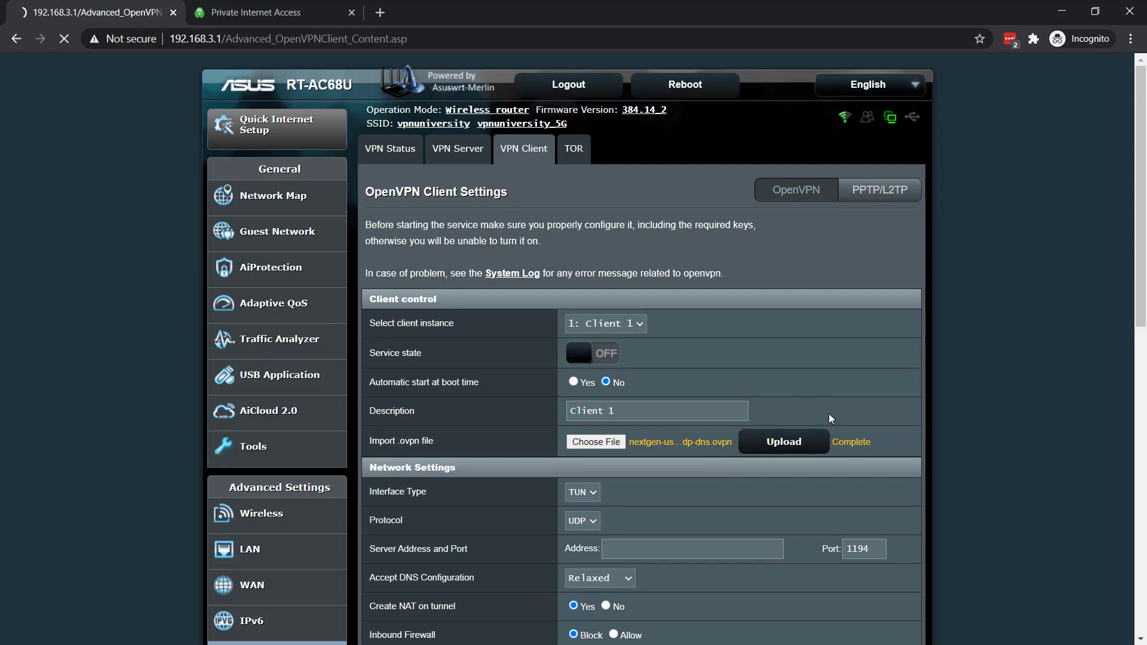
scroll(717, 405, down, 2)
scroll(660, 405, up, 2)
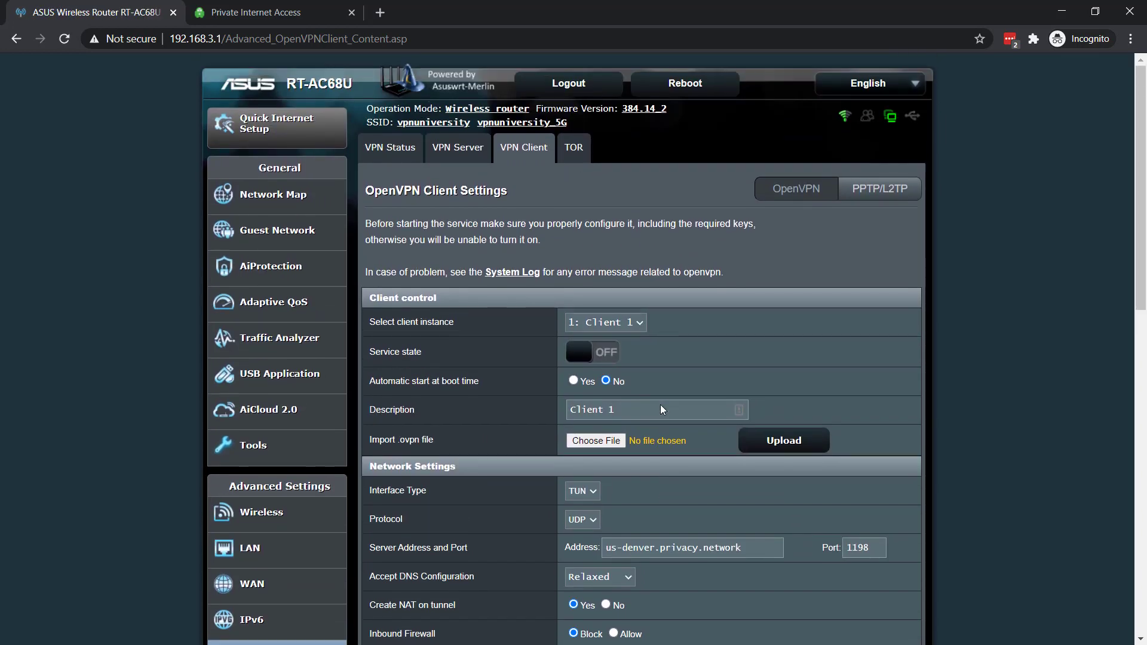
scroll(628, 402, down, 2)
Review Client 1's server address, legacy fallback cipher, SHA1 auth digest and custom configuration
click(762, 402)
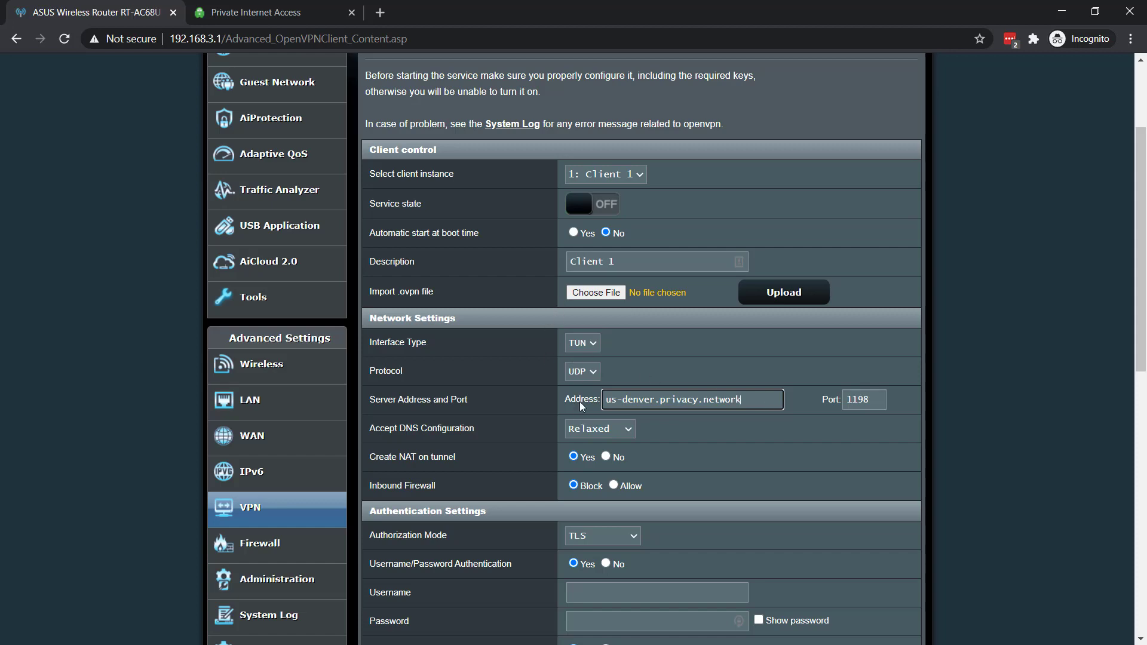
scroll(591, 419, down, 1)
scroll(593, 423, down, 2)
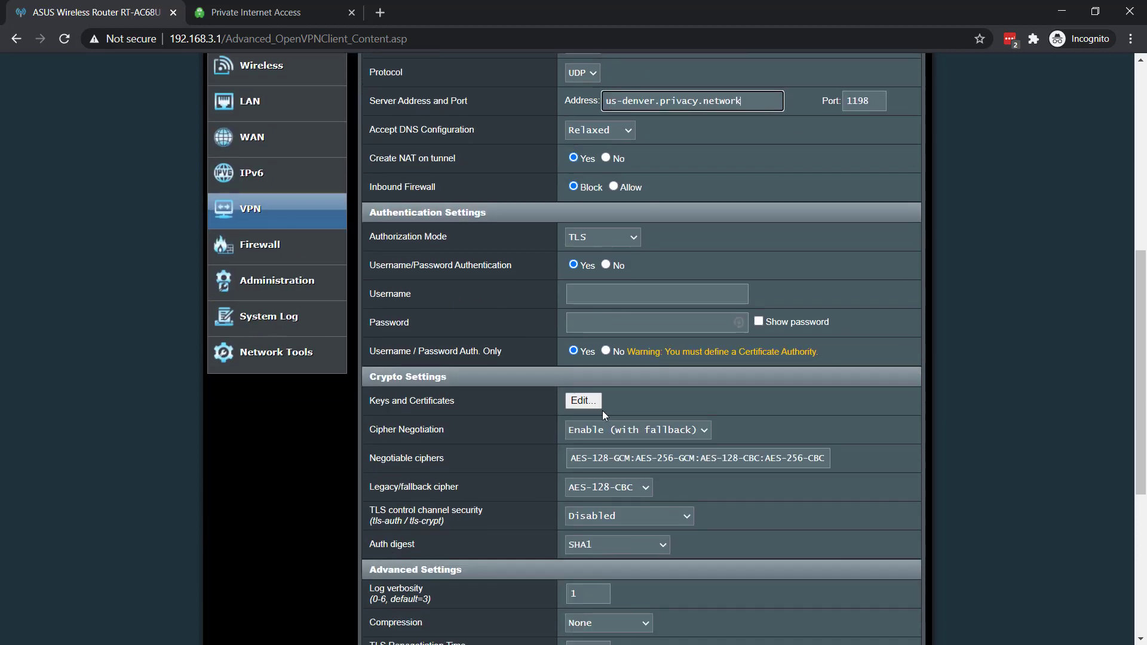
scroll(603, 411, down, 1)
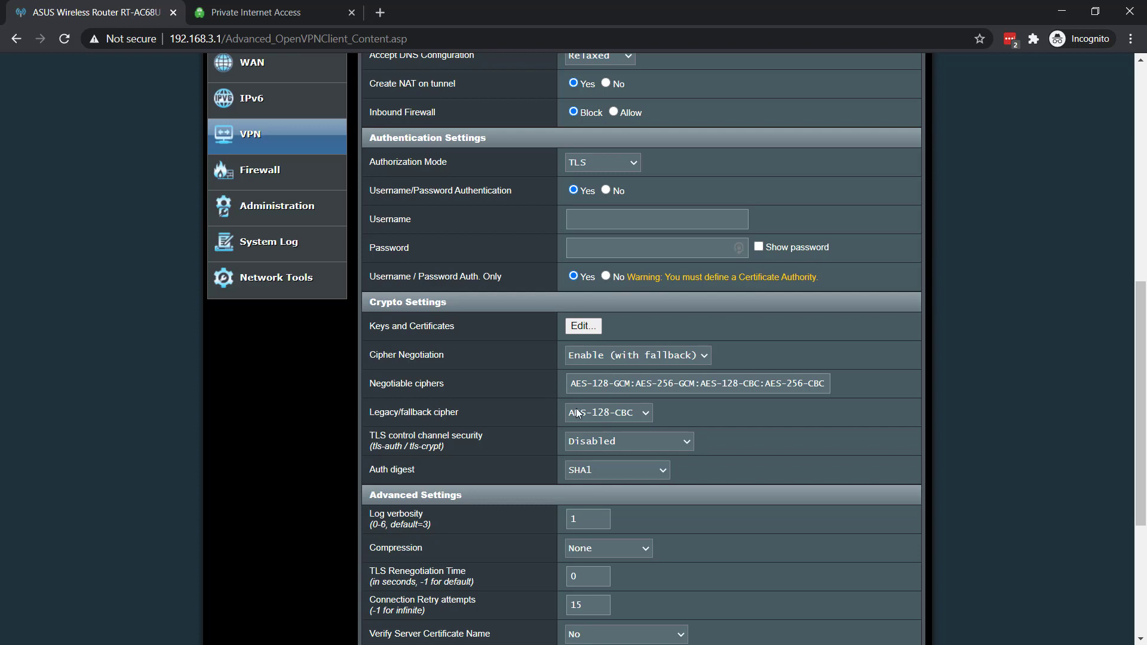
click(580, 413)
click(579, 413)
scroll(621, 247, down, 3)
click(599, 251)
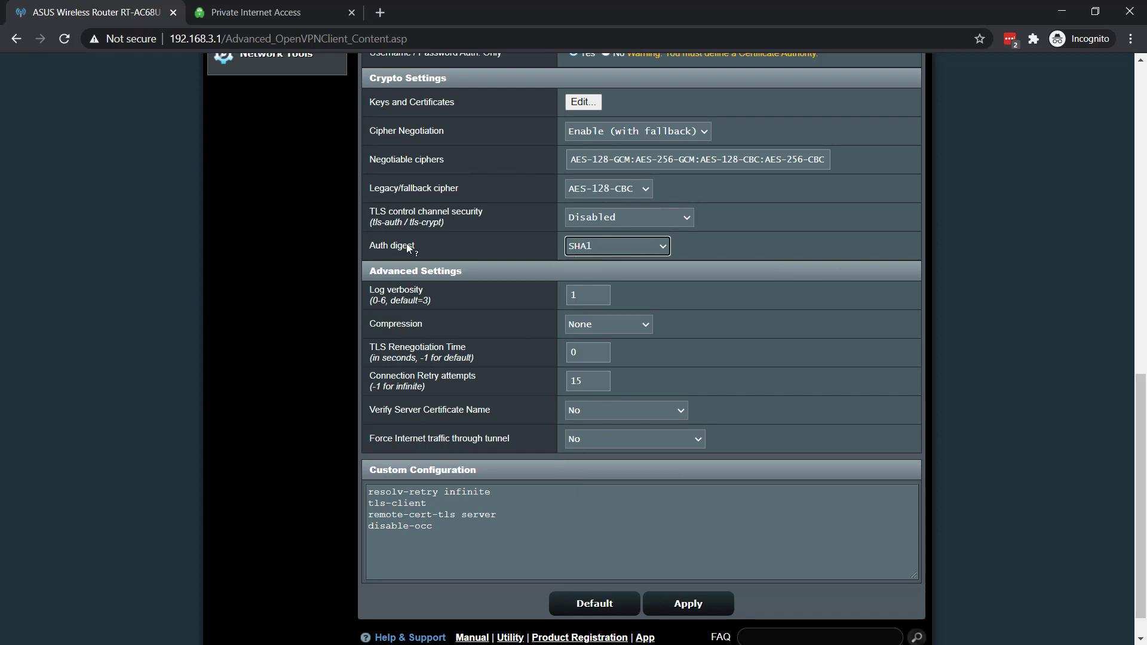
click(472, 545)
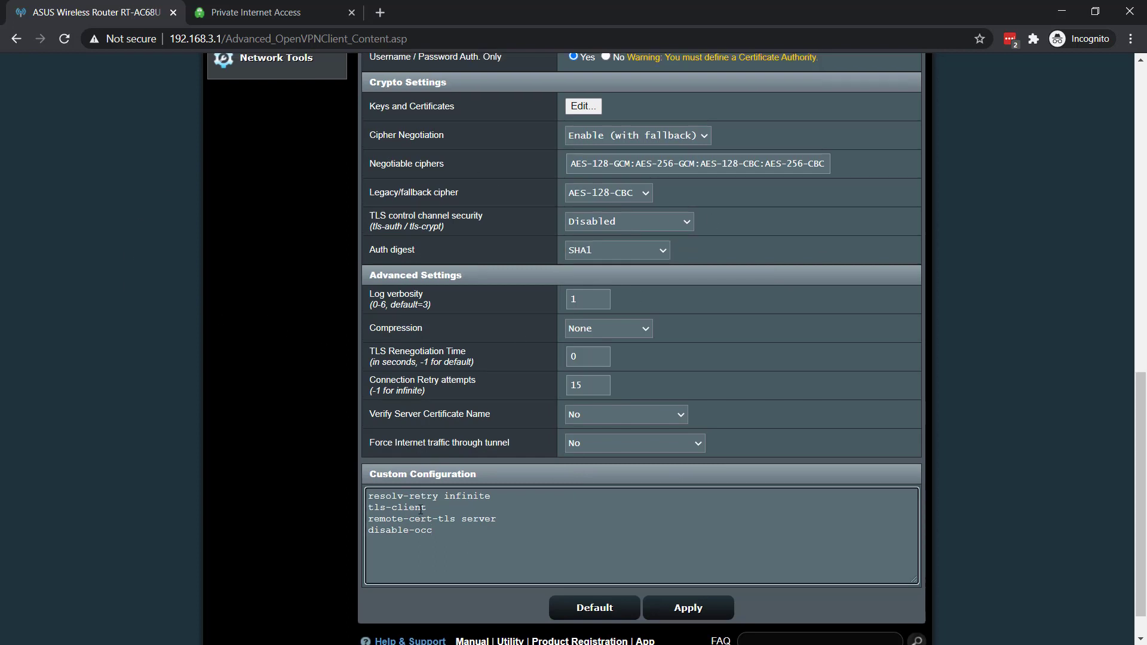
scroll(358, 528, up, 1)
scroll(448, 548, down, 2)
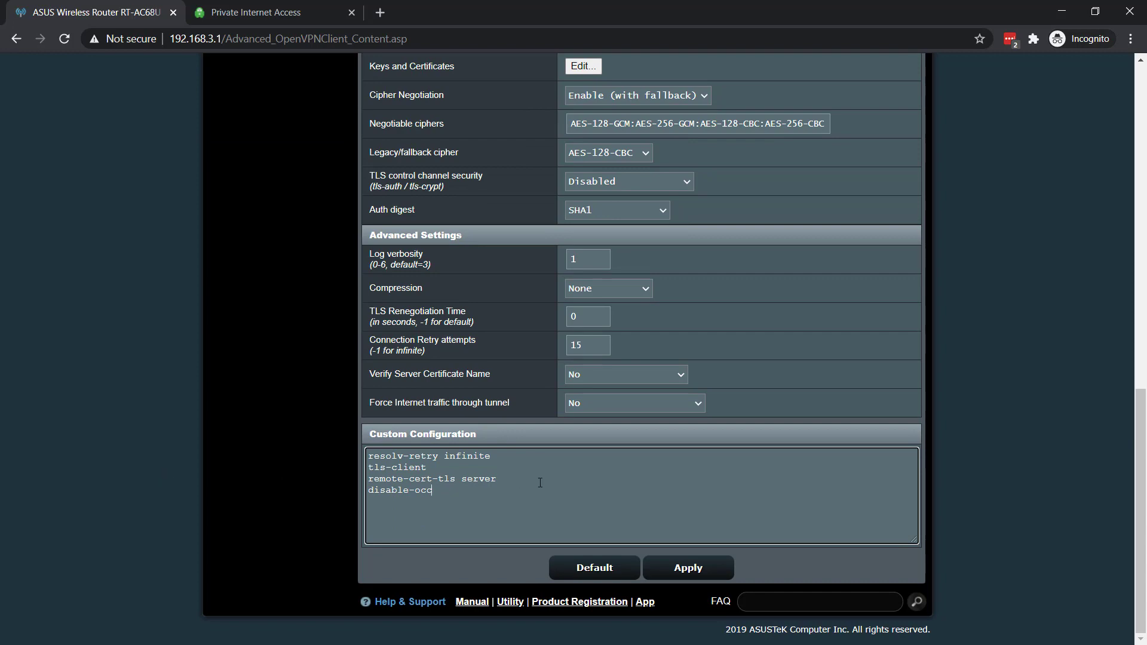
scroll(157, 465, up, 4)
scroll(156, 429, up, 3)
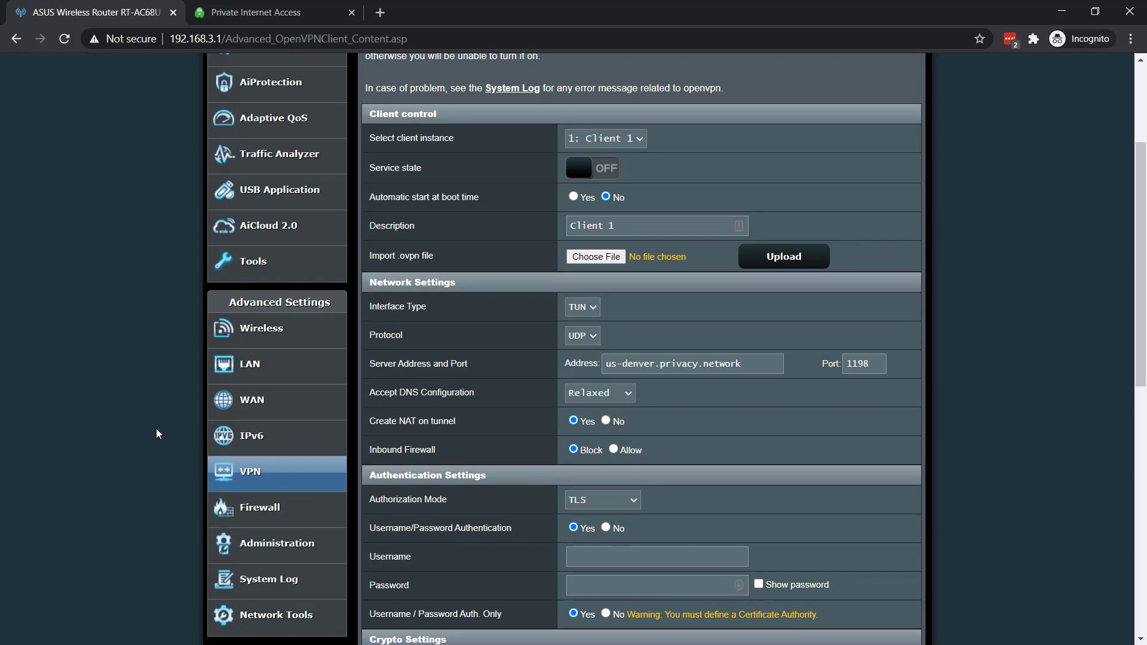
scroll(143, 422, up, 2)
scroll(848, 347, down, 7)
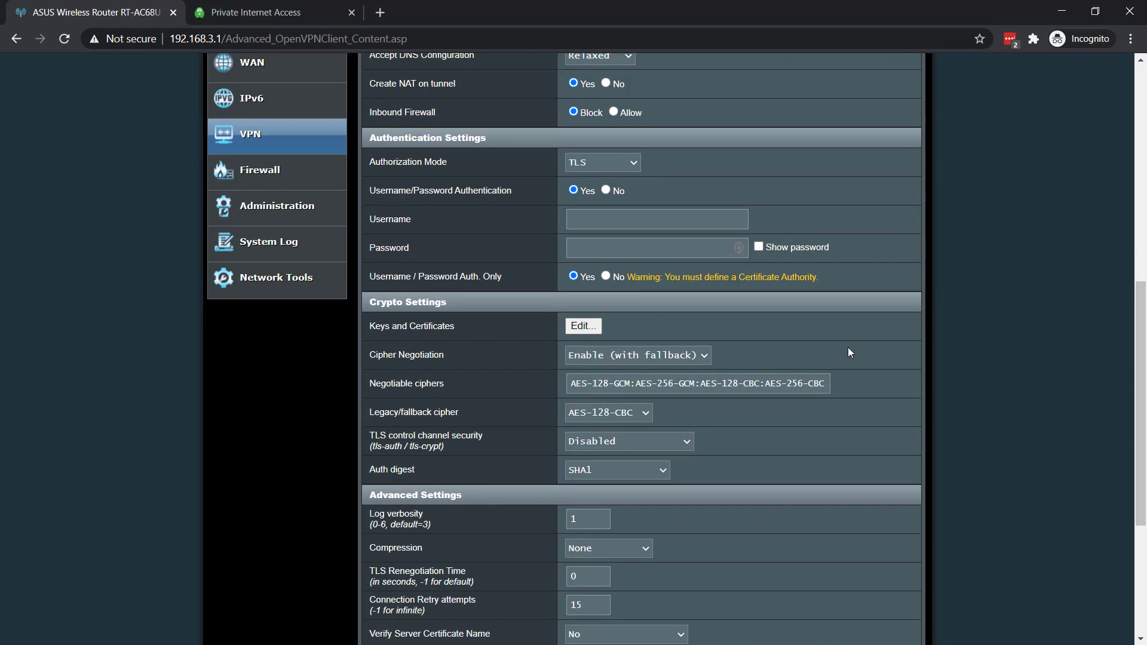
Check the username and password fields, rename the description to PIA Denver, and apply
click(610, 217)
key(Tab)
scroll(983, 280, up, 2)
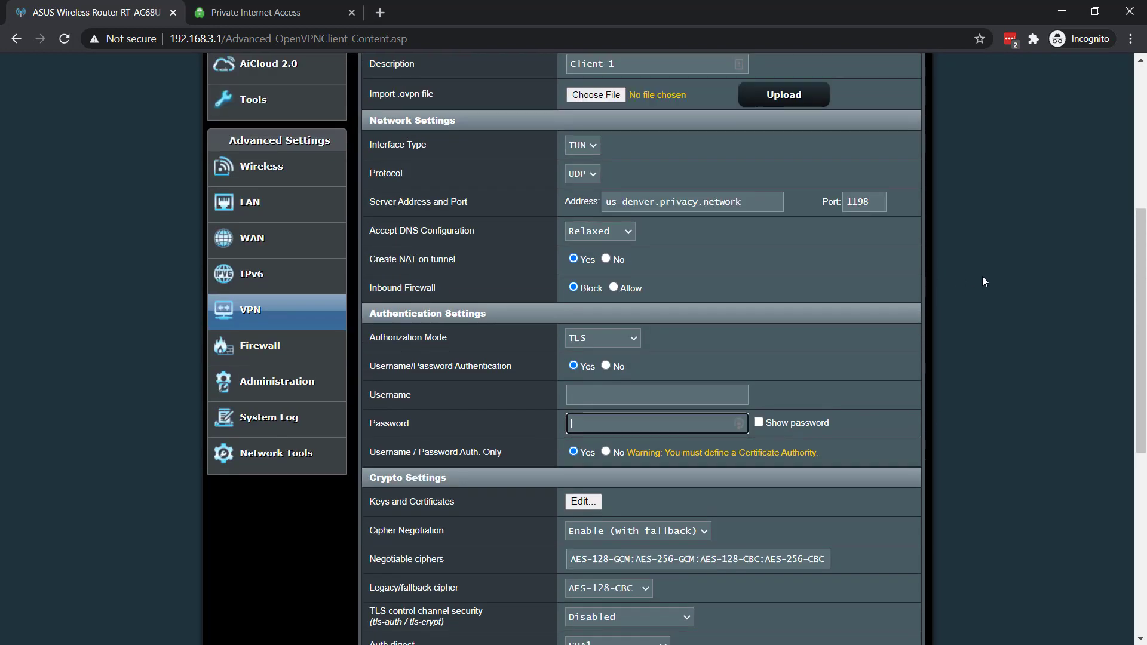
scroll(985, 283, up, 2)
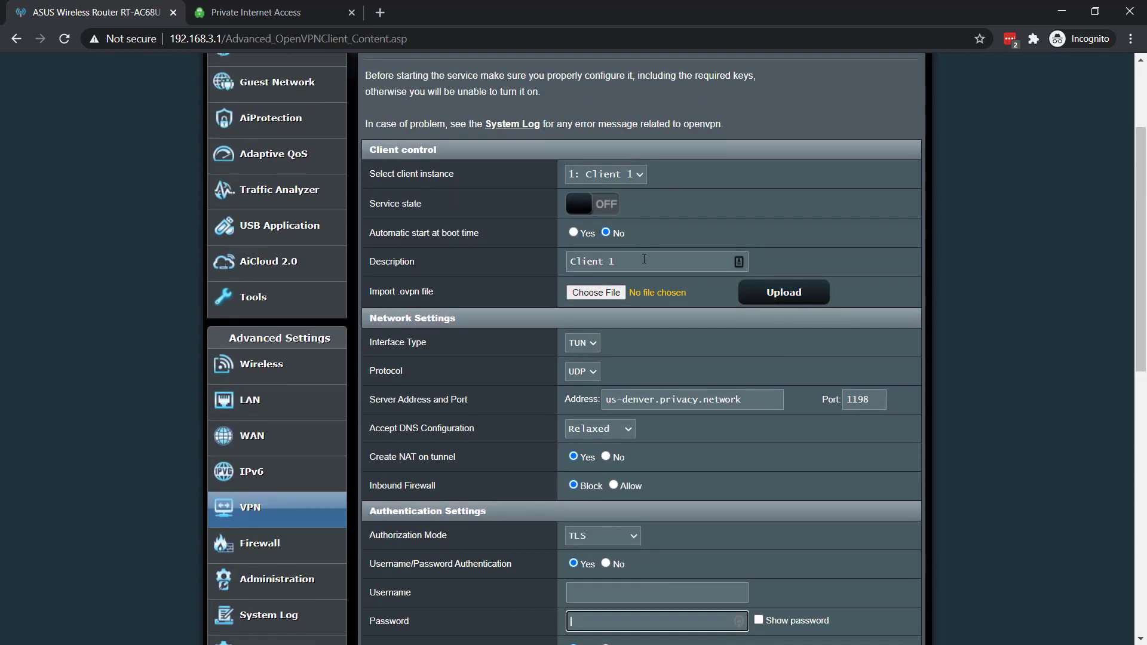
drag(643, 259, 556, 273)
text(P)
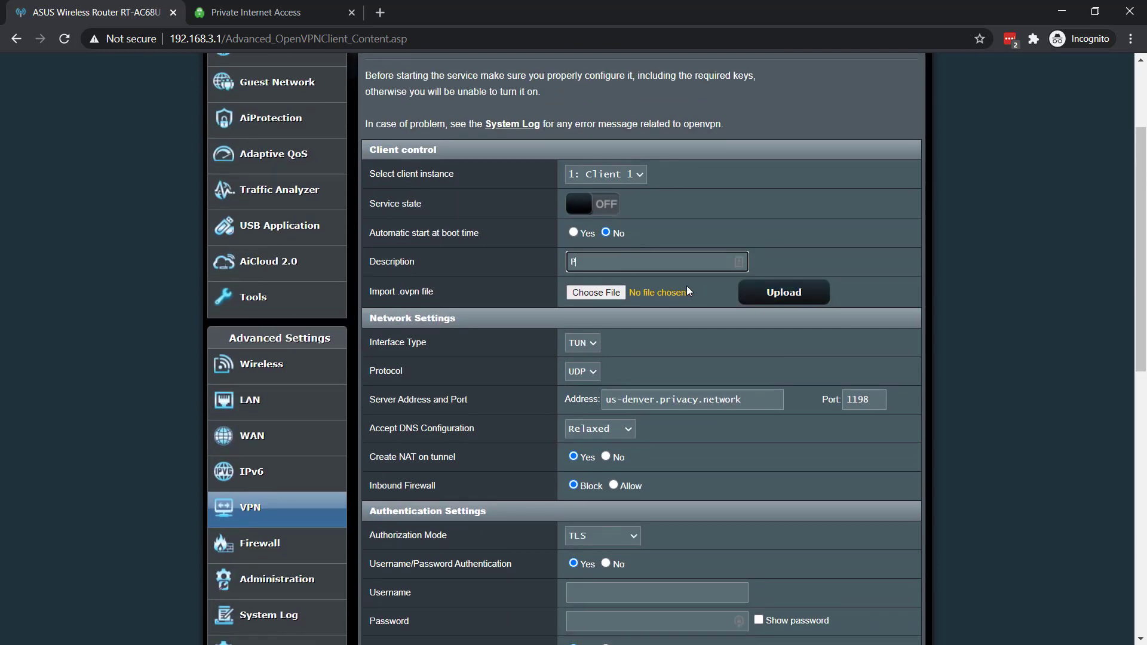
text(IA Den)
text(ver)
scroll(1016, 321, down, 2)
scroll(991, 356, down, 5)
click(688, 561)
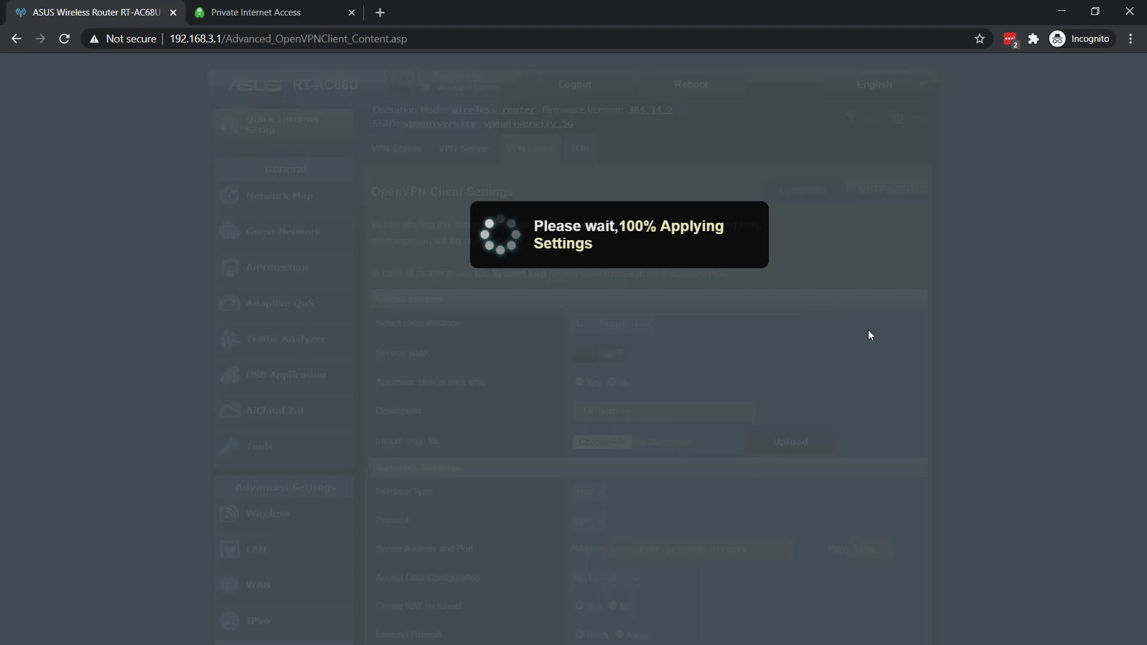
scroll(985, 268, down, 3)
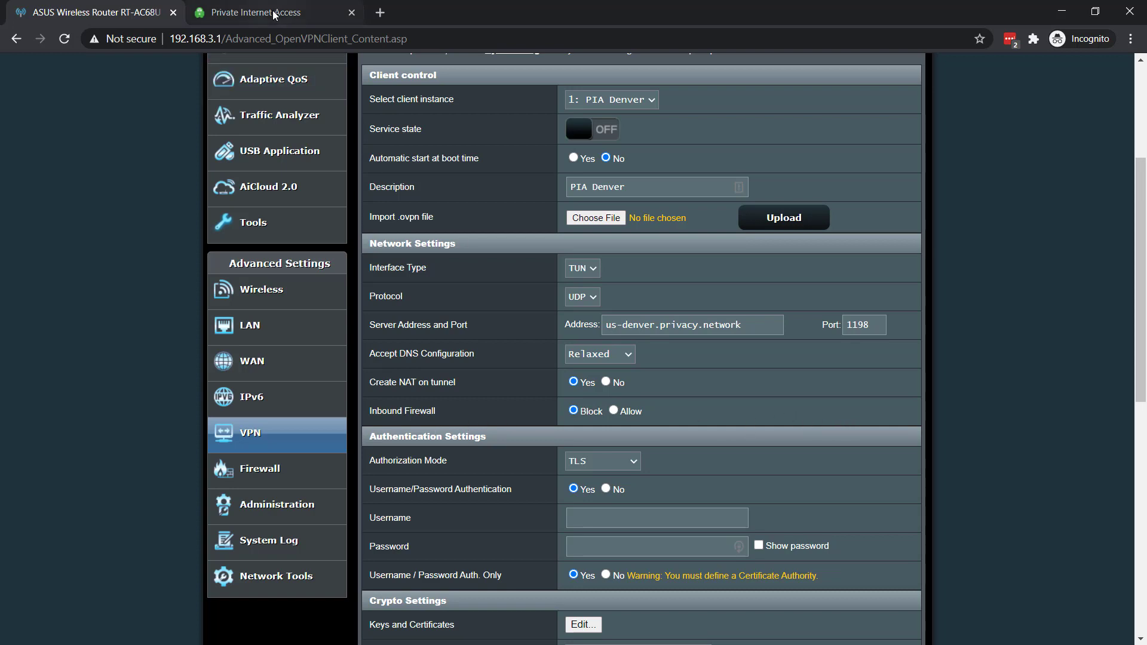
scroll(929, 428, down, 6)
Re-apply the settings and switch the PIA Denver service state to ON
click(696, 571)
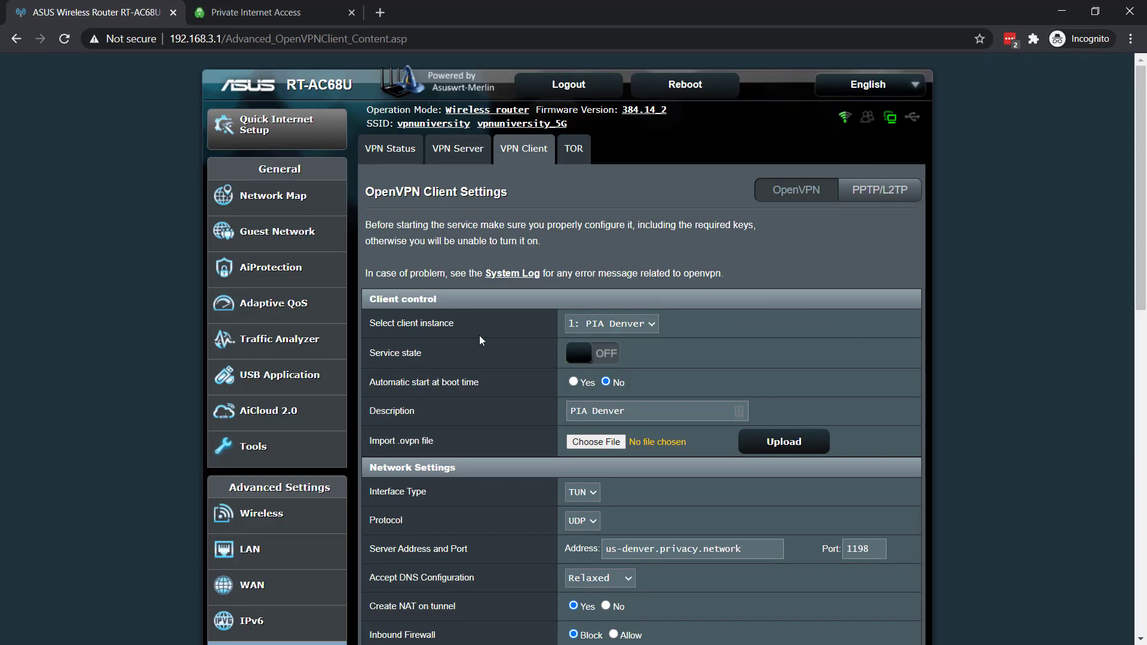
click(584, 358)
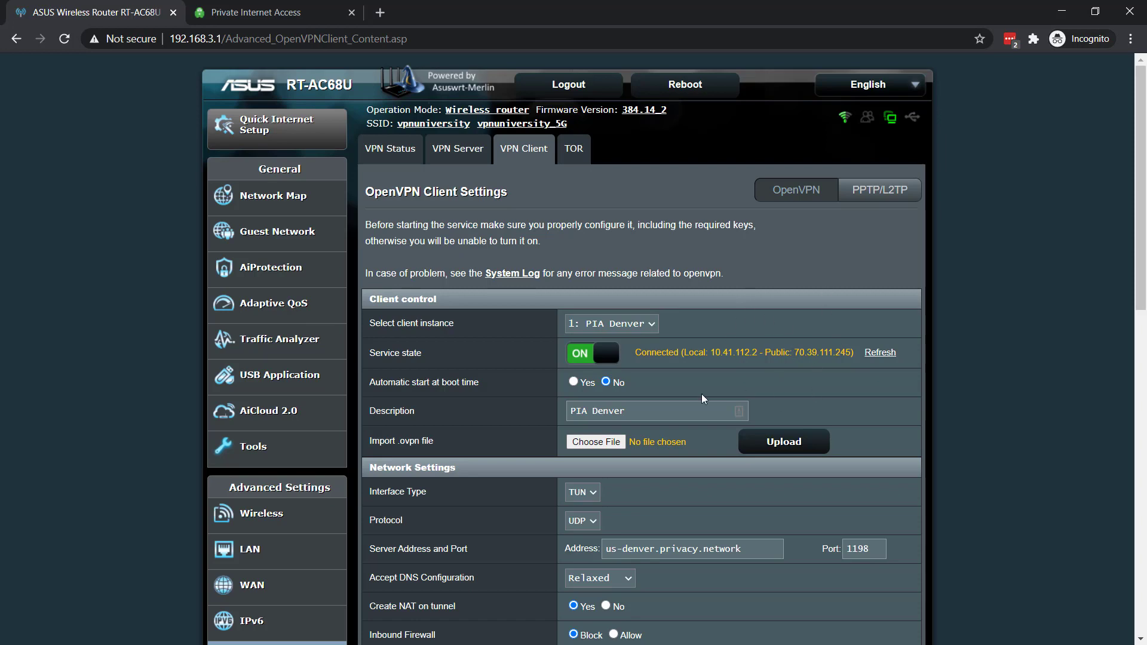
Load iplocation.net in a new tab and match its IP 70.39.111.245 against the router's VPN status
click(382, 17)
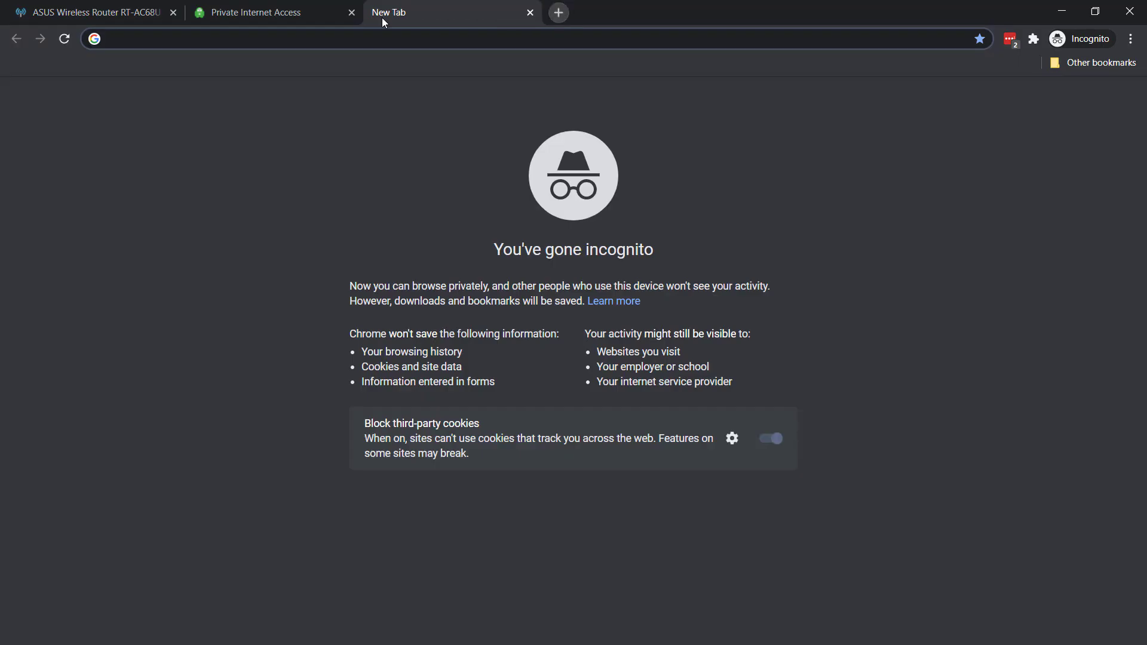
text(iplocation.net)
key(Return)
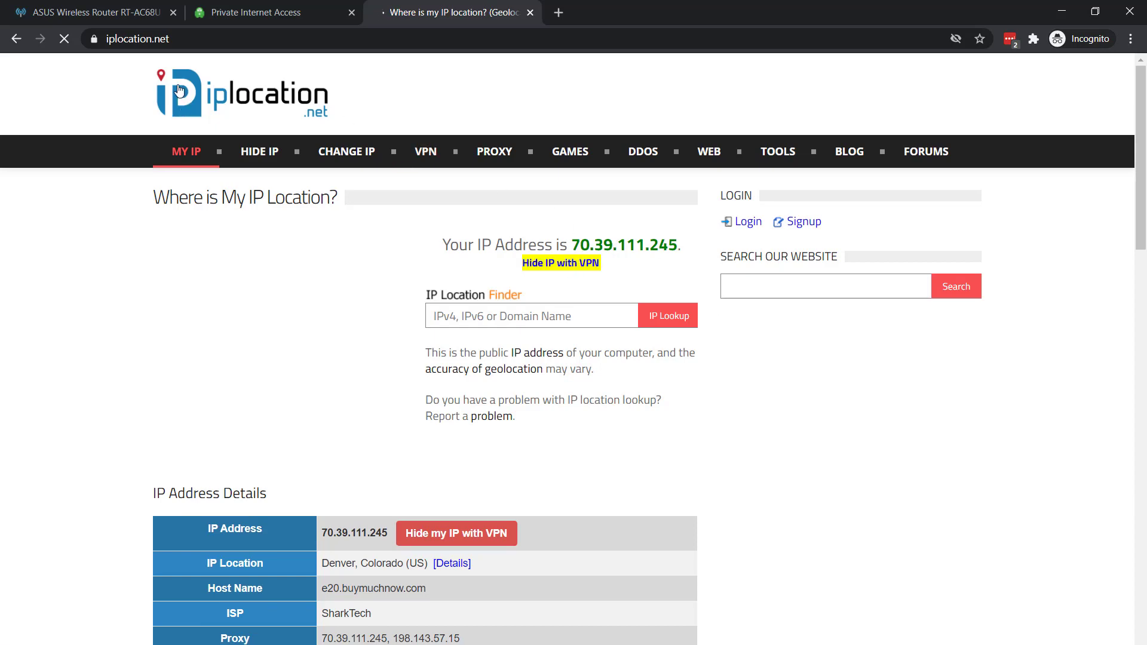
click(127, 18)
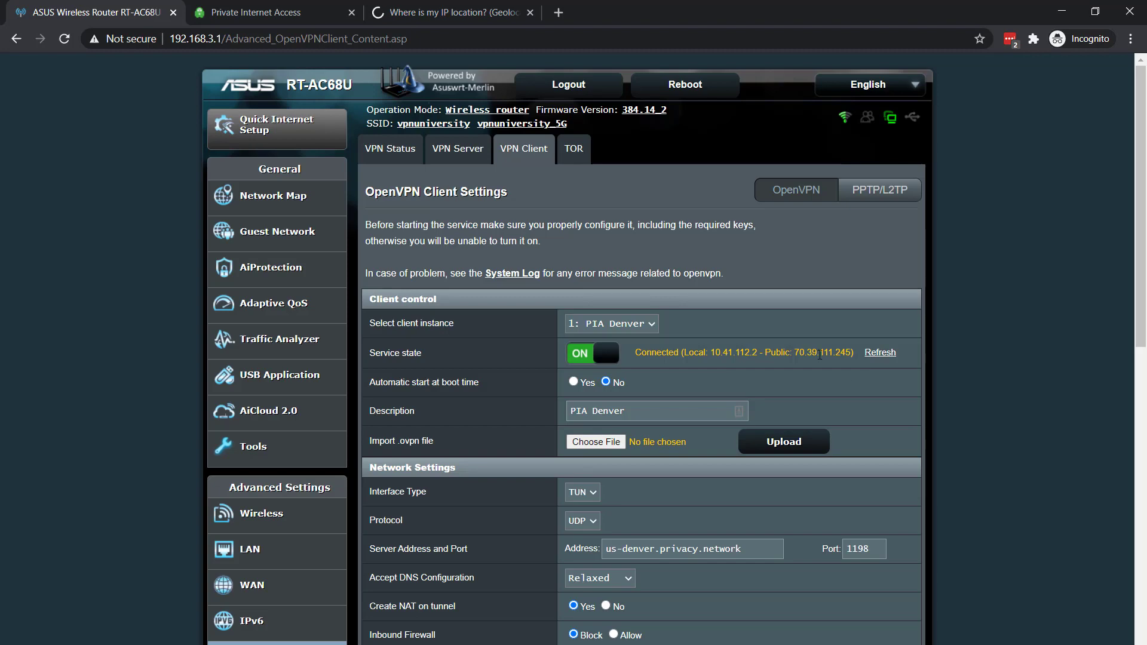
click(502, 8)
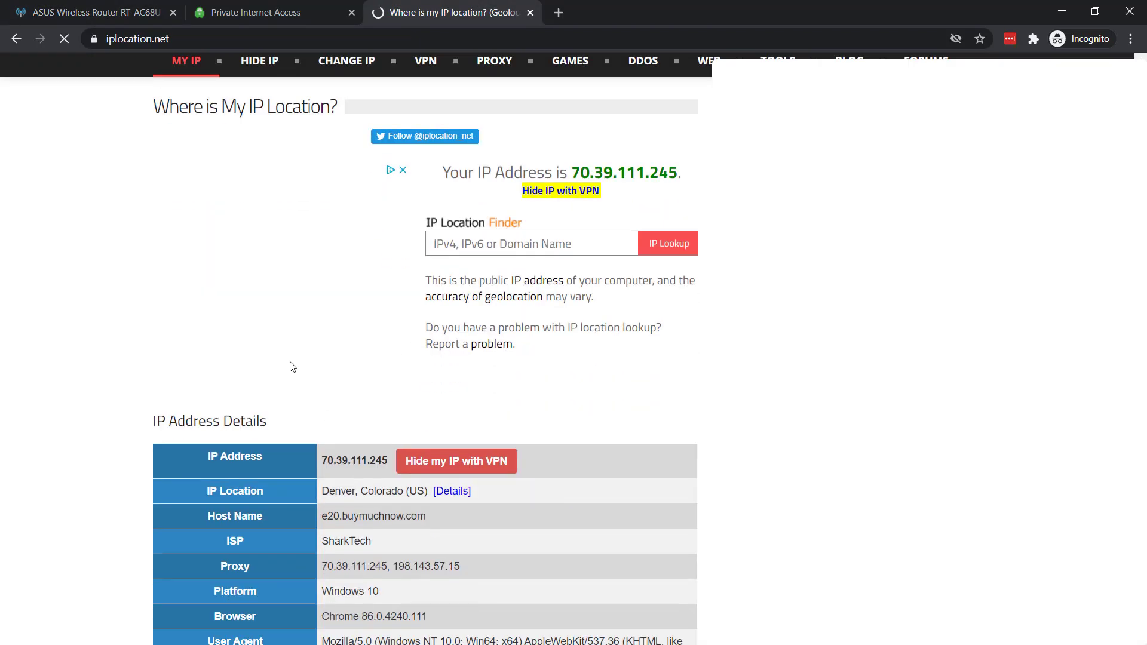
scroll(358, 358, down, 4)
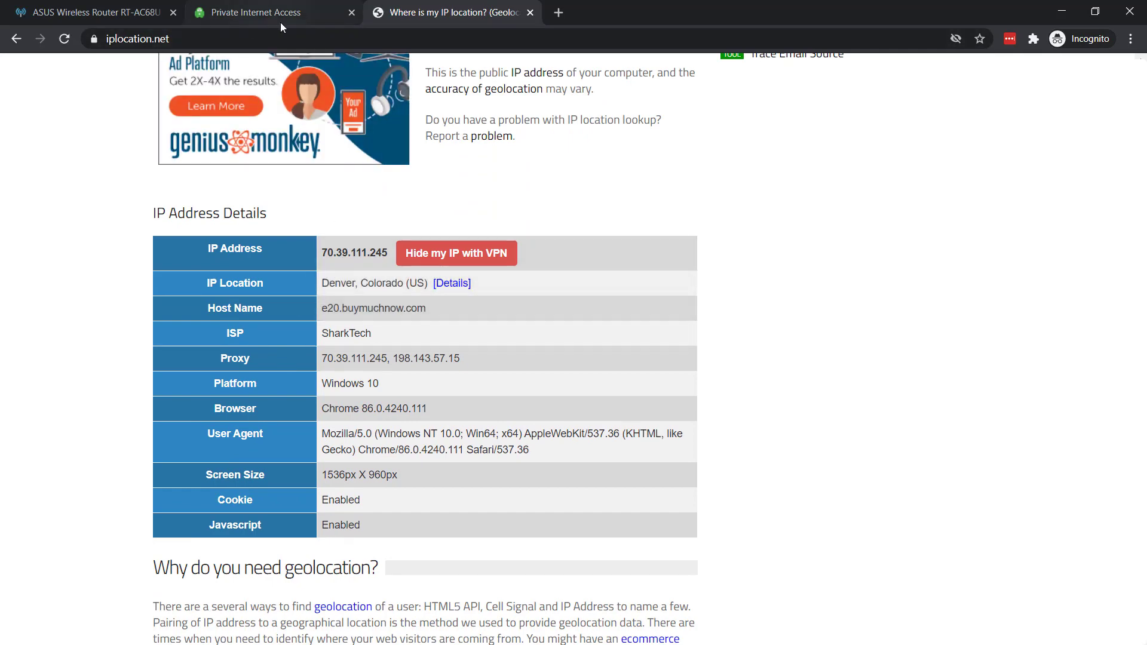
scroll(462, 351, up, 4)
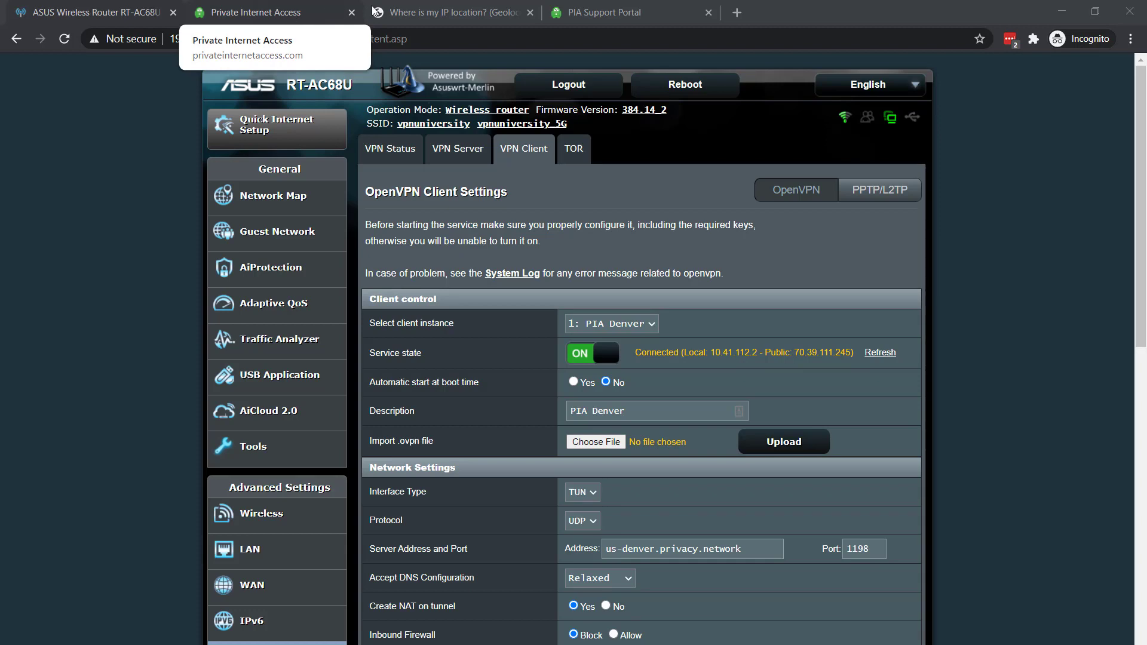
Run dnsleaktest.com's extended test, which finds only Google DNS servers in Council Bluffs
click(453, 12)
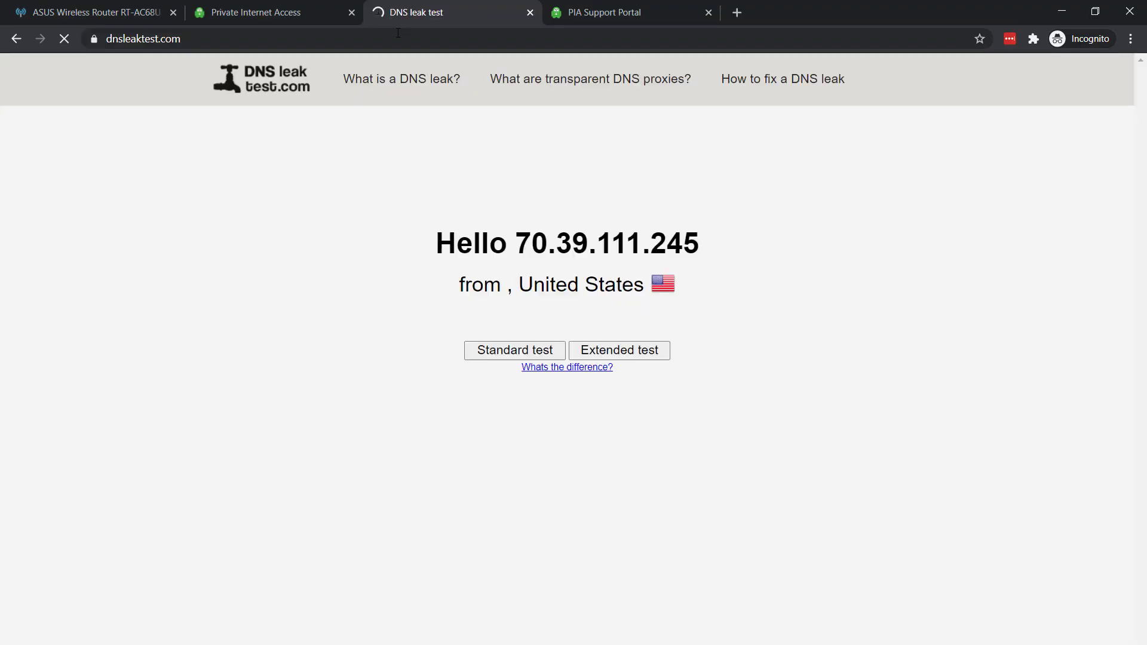
click(630, 355)
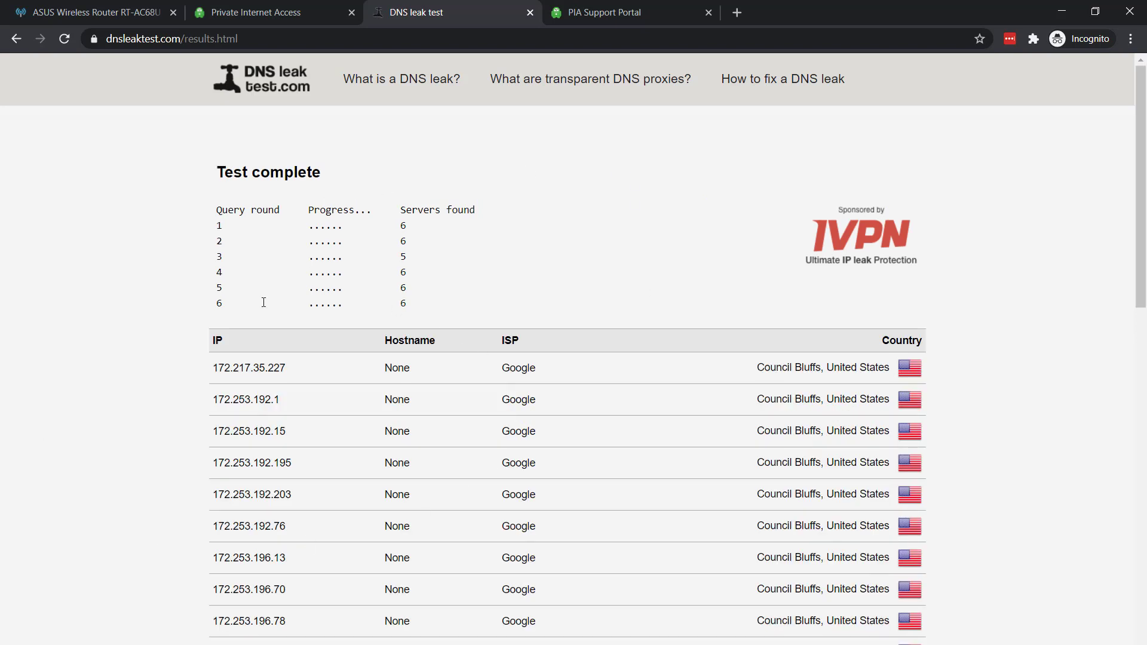
scroll(261, 279, down, 1)
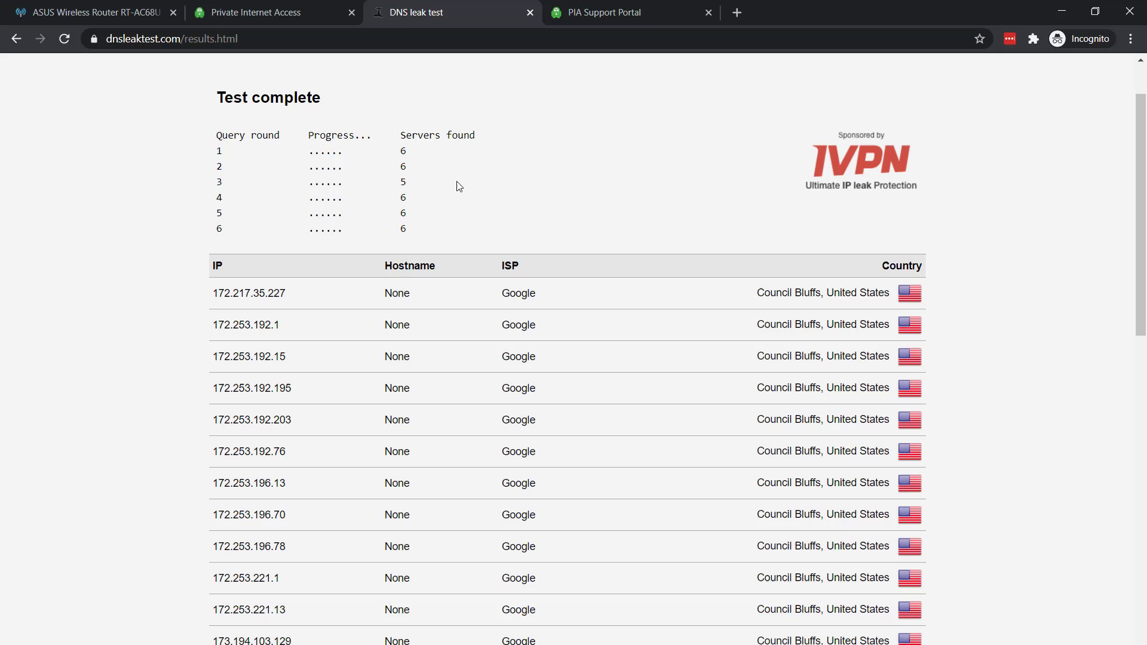
scroll(485, 207, up, 1)
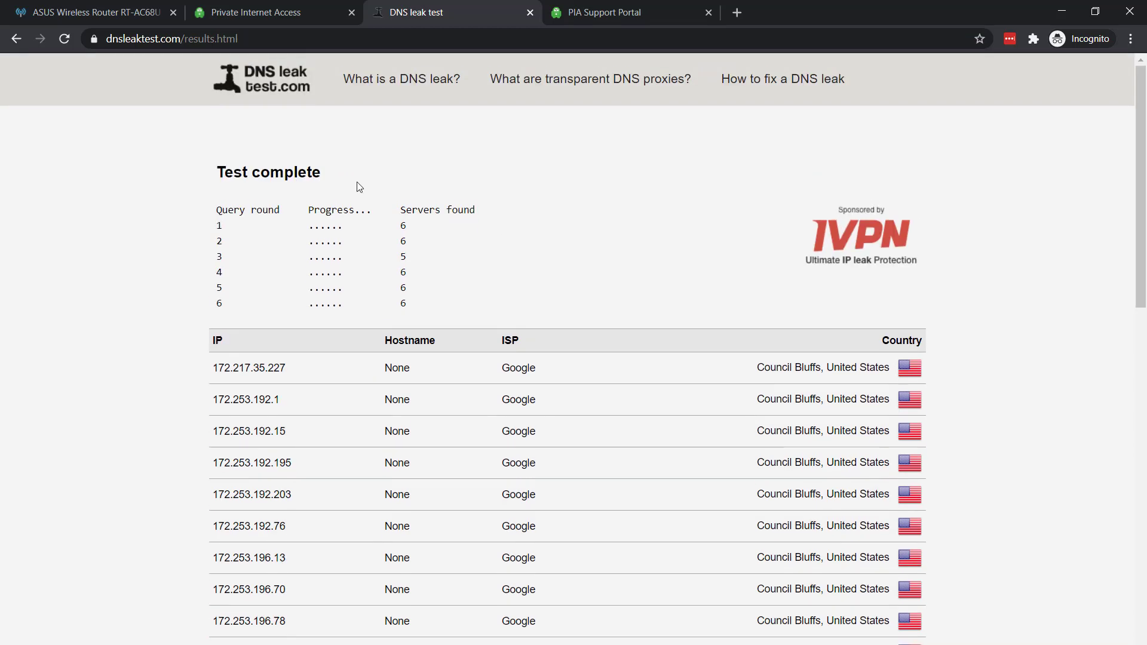
click(90, 12)
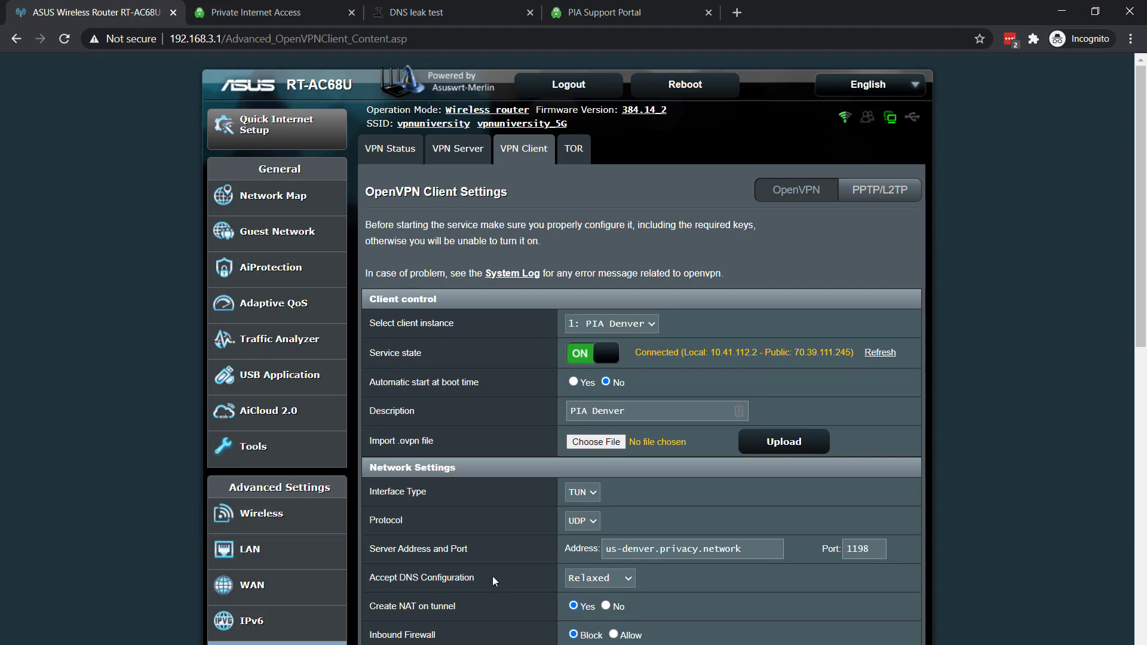
Set PIA Denver's DNS to Exclusive, paste the two PIA dhcp-option lines after disable-occ, and apply
click(596, 580)
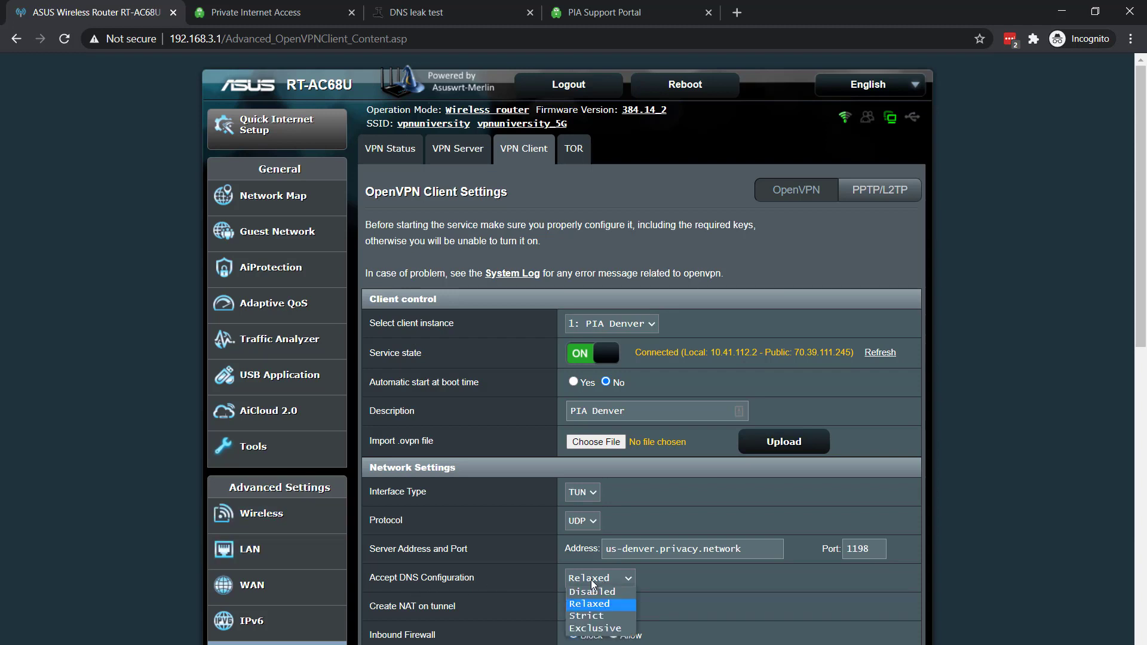
click(594, 629)
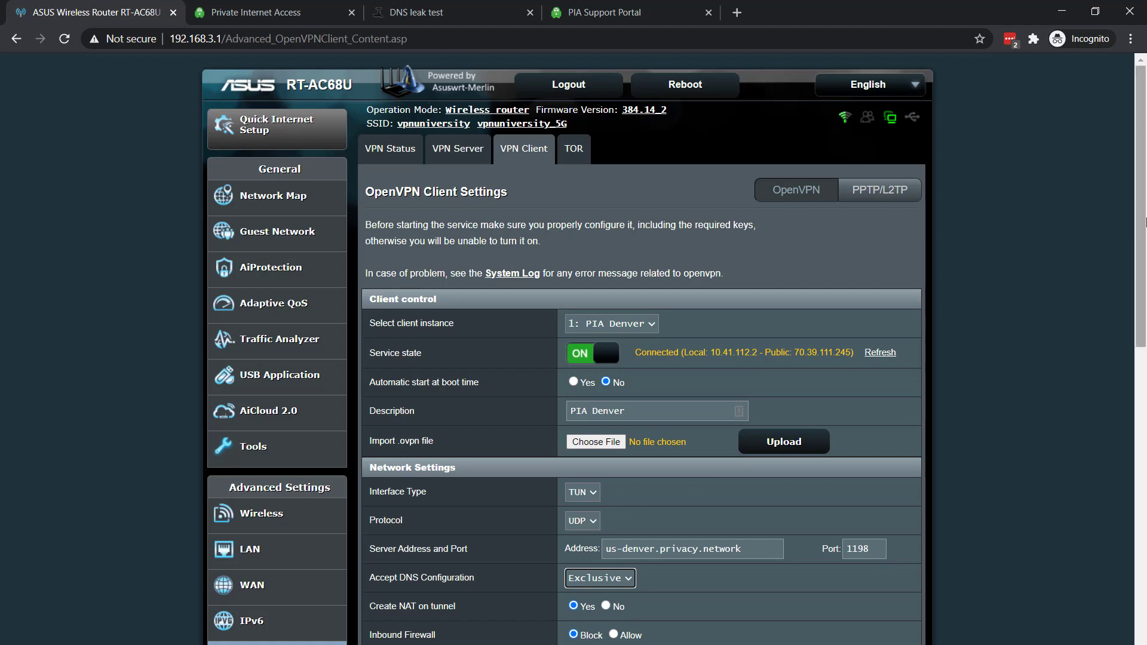
drag(1128, 255, 1129, 556)
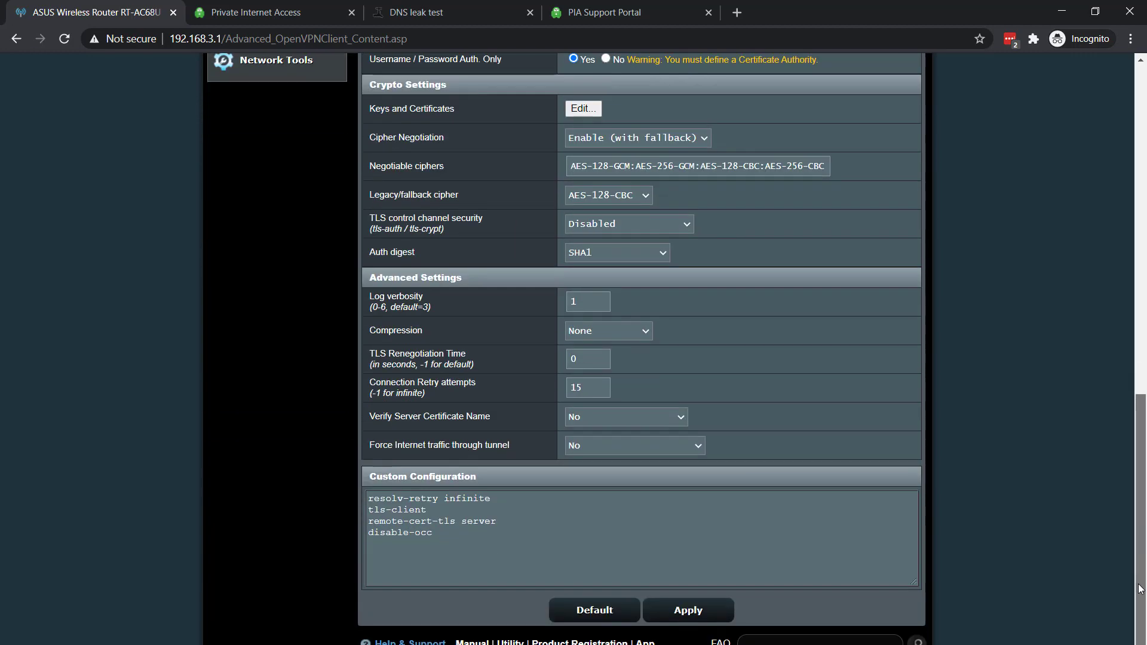
click(623, 11)
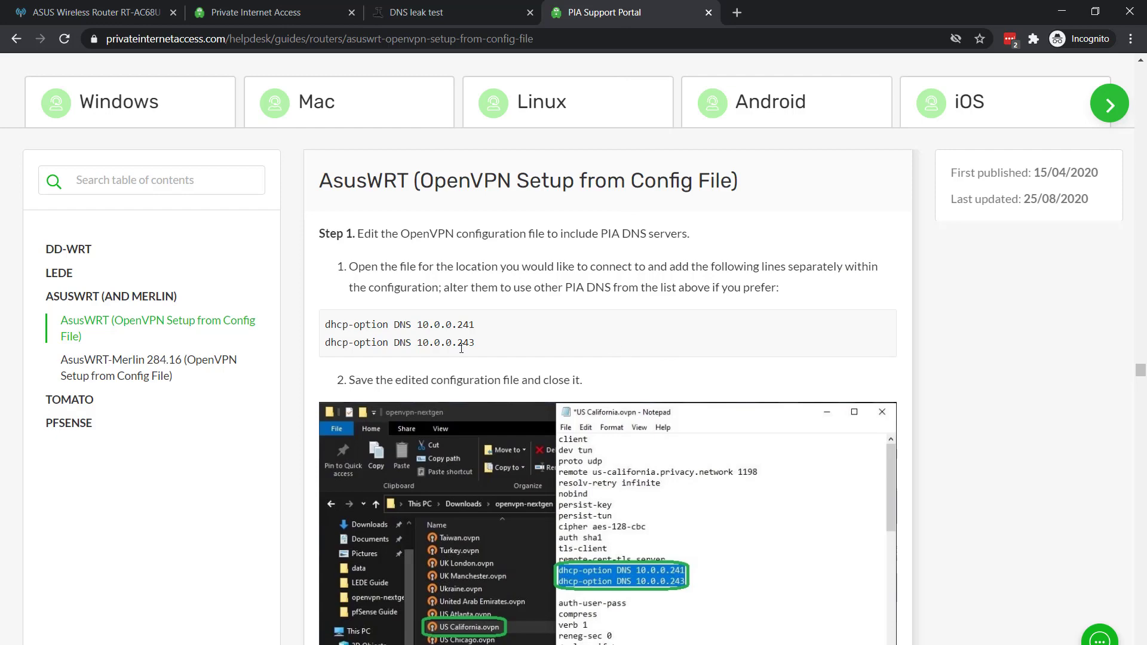
drag(475, 344, 325, 326)
key(ctrl+c)
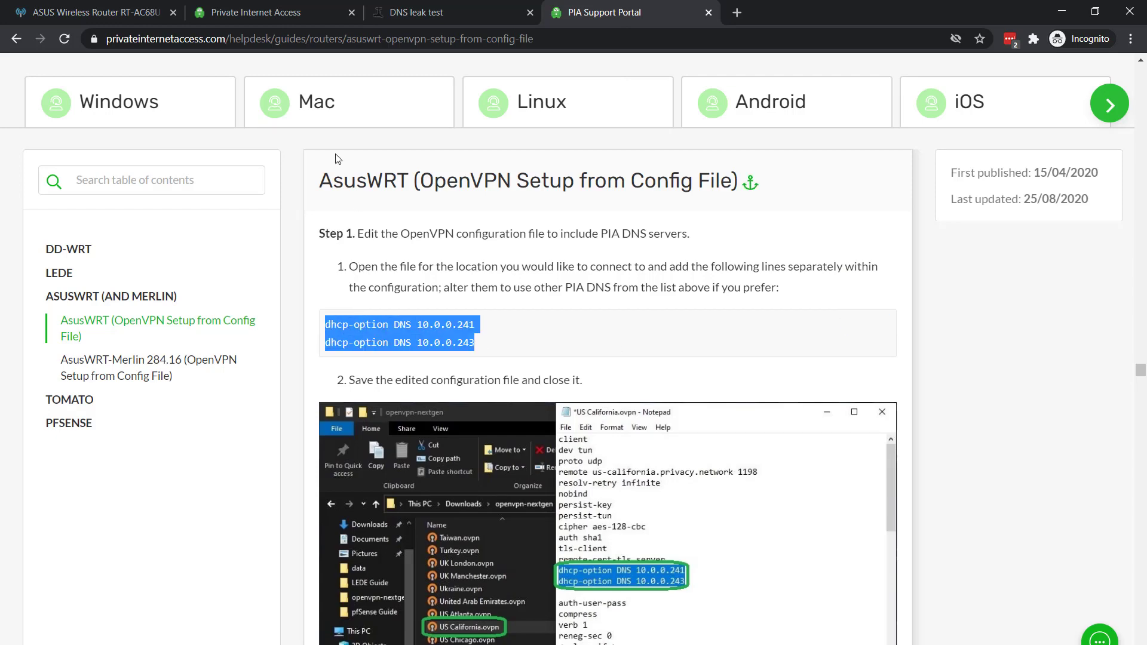
click(103, 17)
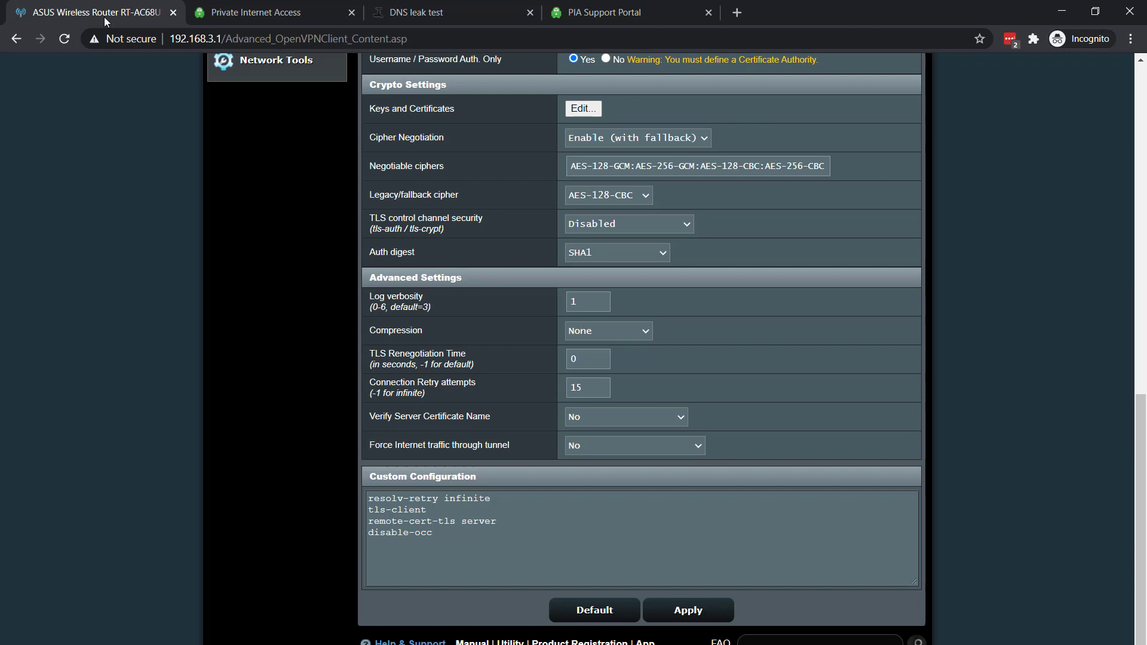
click(442, 532)
key(Return)
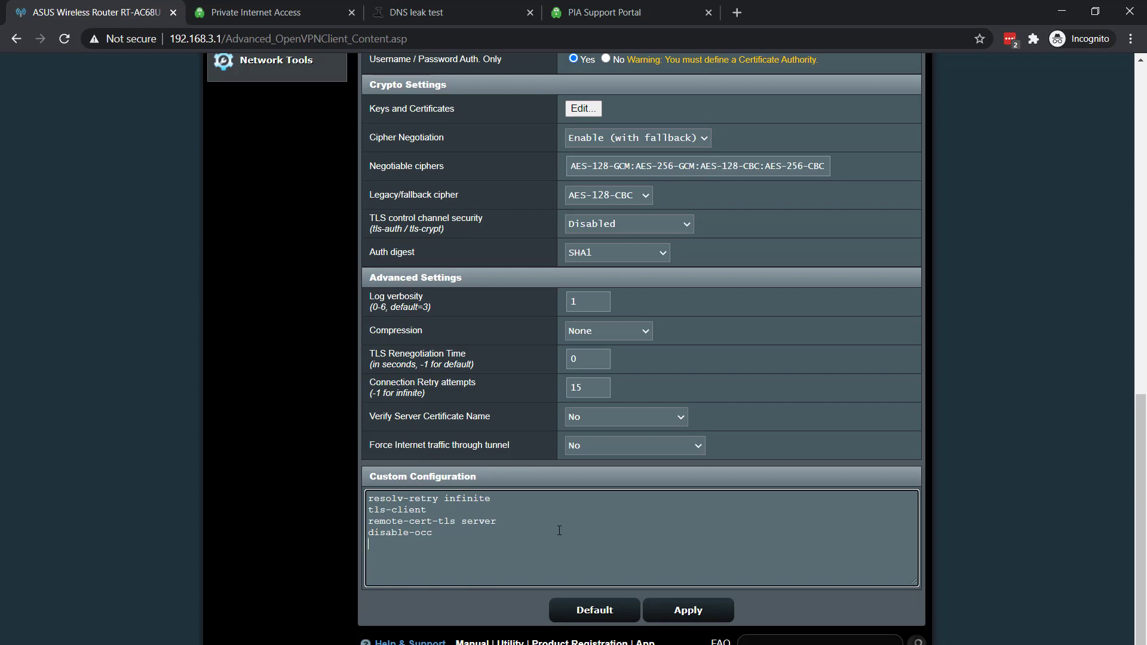
key(ctrl+v)
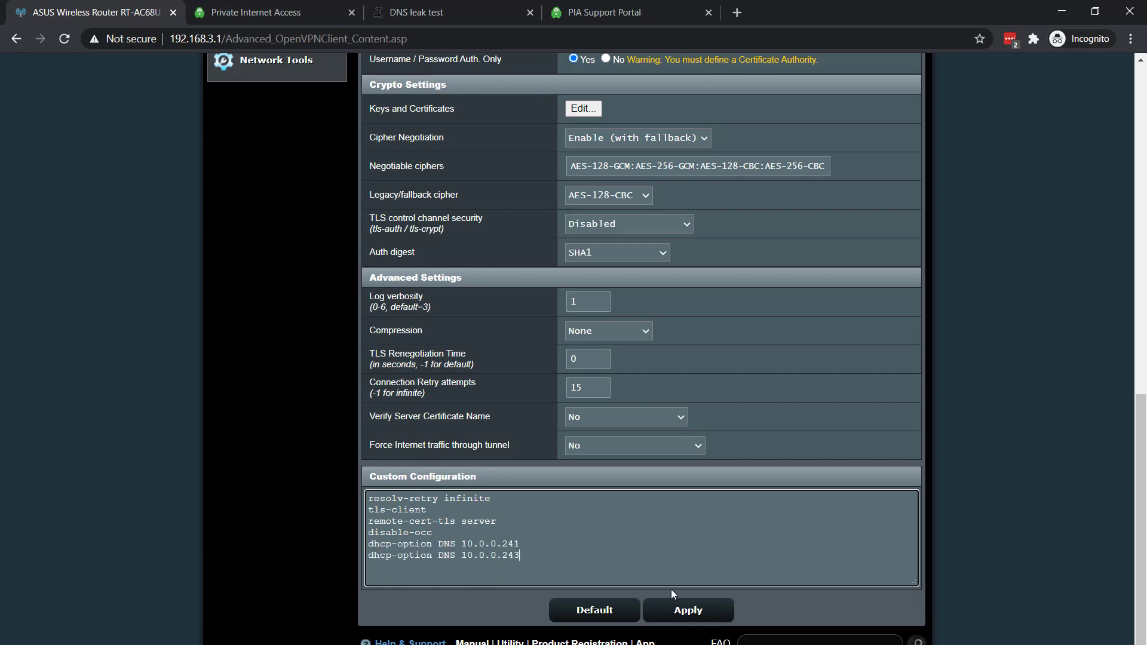
click(712, 609)
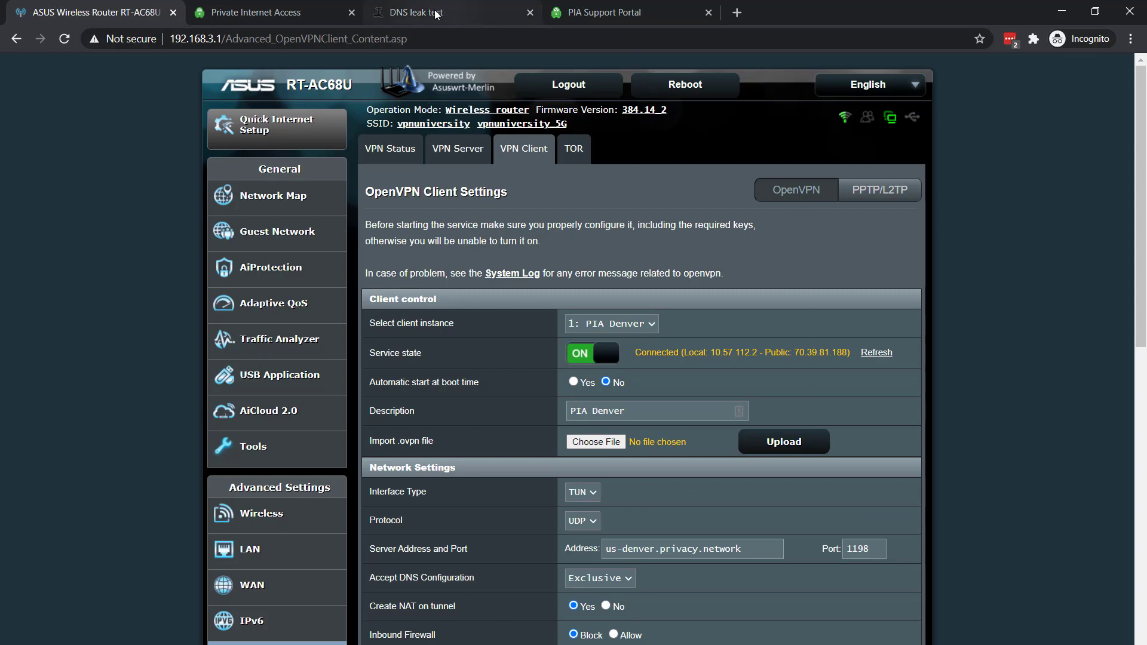
Rerun the extended DNS leak test from the start page; only Google Council Bluffs servers still appear
click(450, 13)
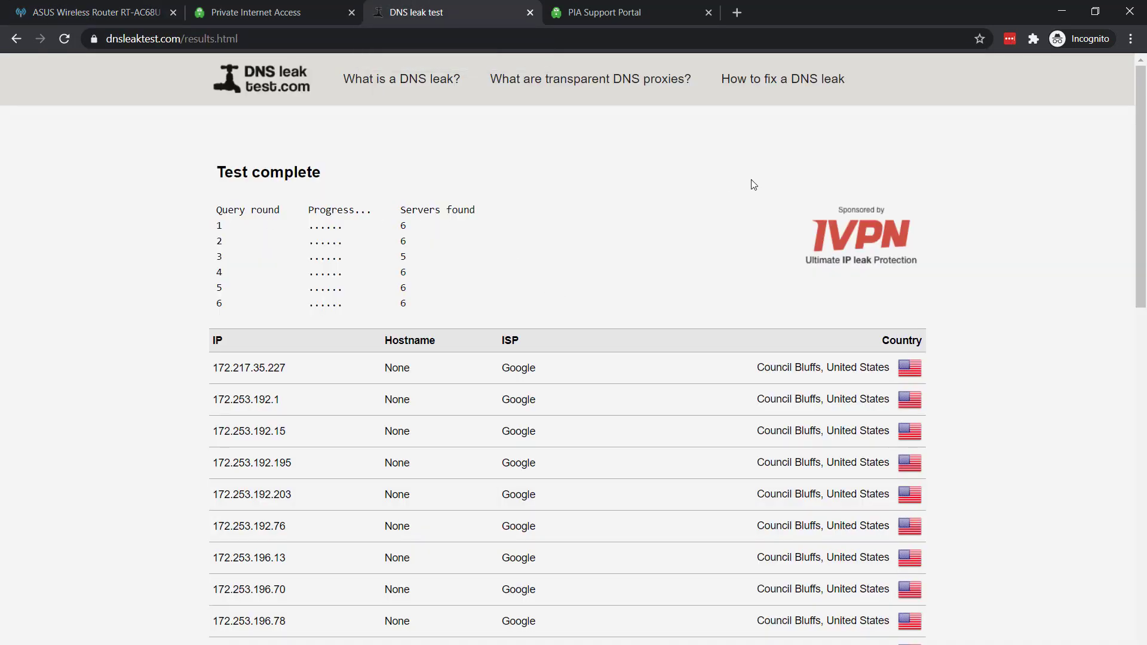
click(247, 92)
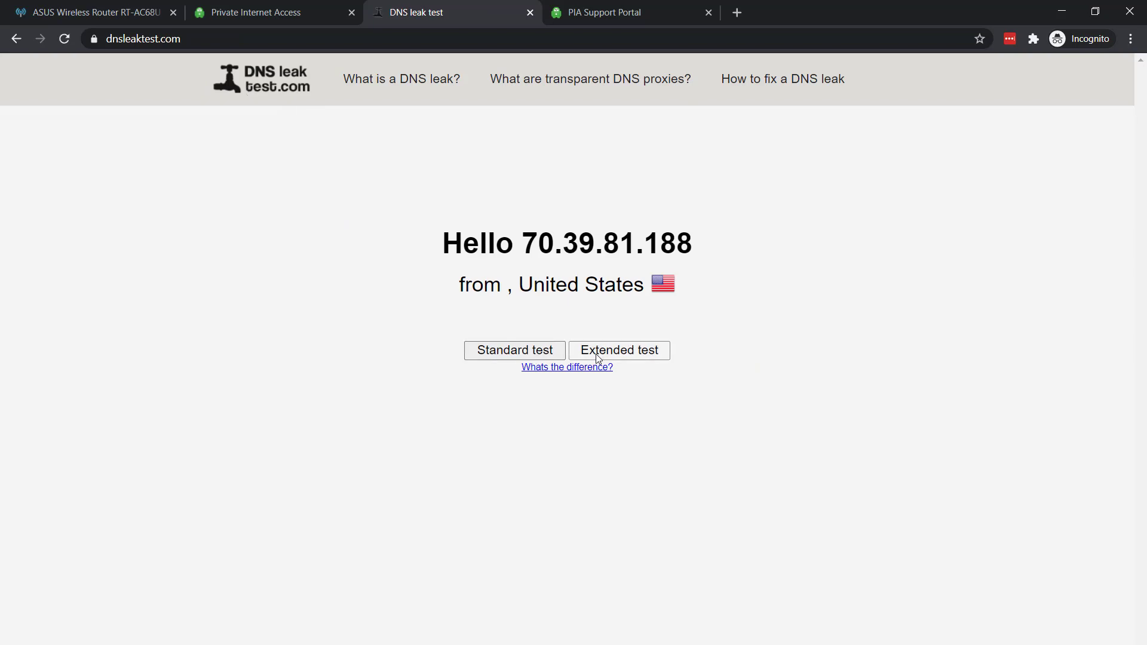
click(597, 359)
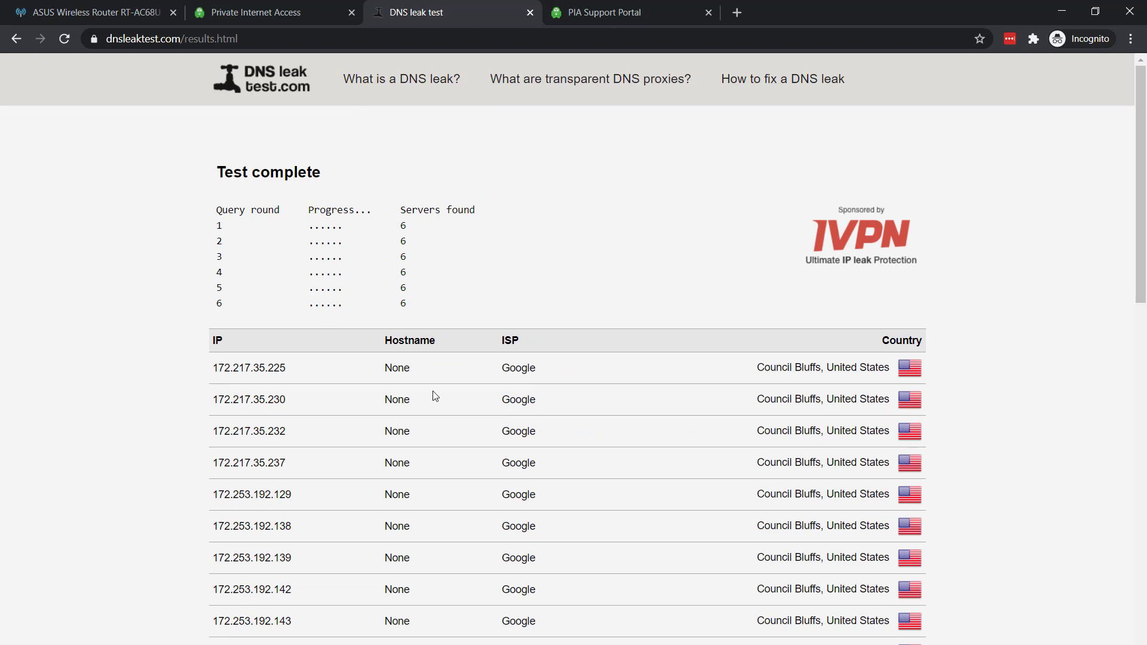
scroll(896, 345, down, 3)
scroll(980, 353, up, 3)
click(111, 13)
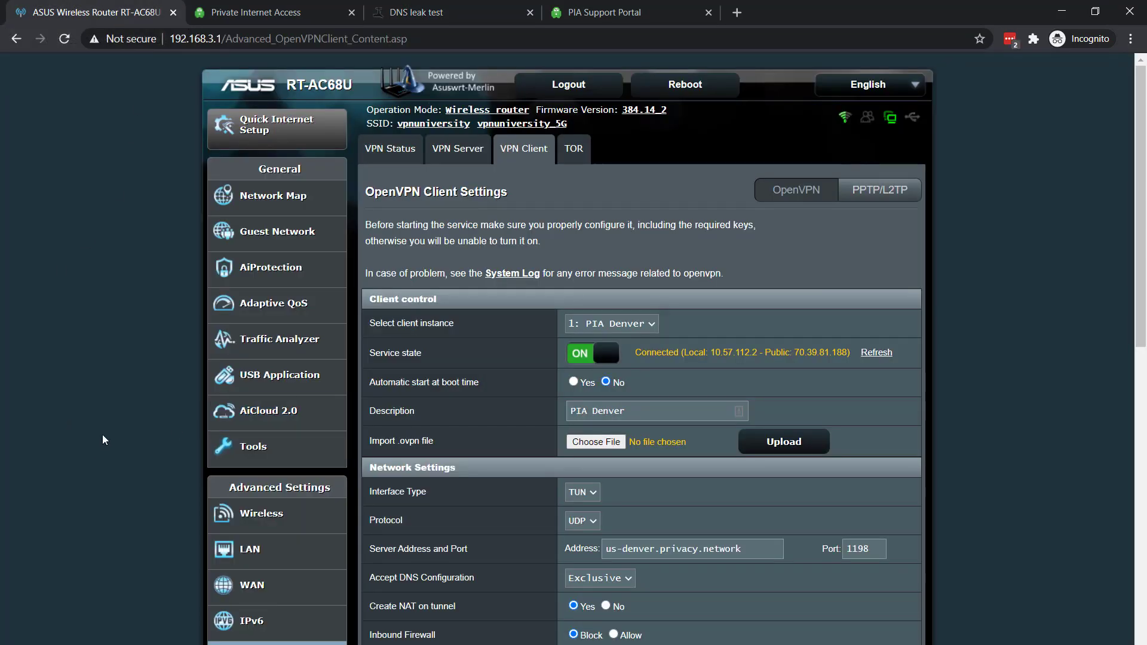
Clear DHCP DNS Server 1 (8.8.8.8) and Server 2 (8.8.4.4) and apply
click(248, 560)
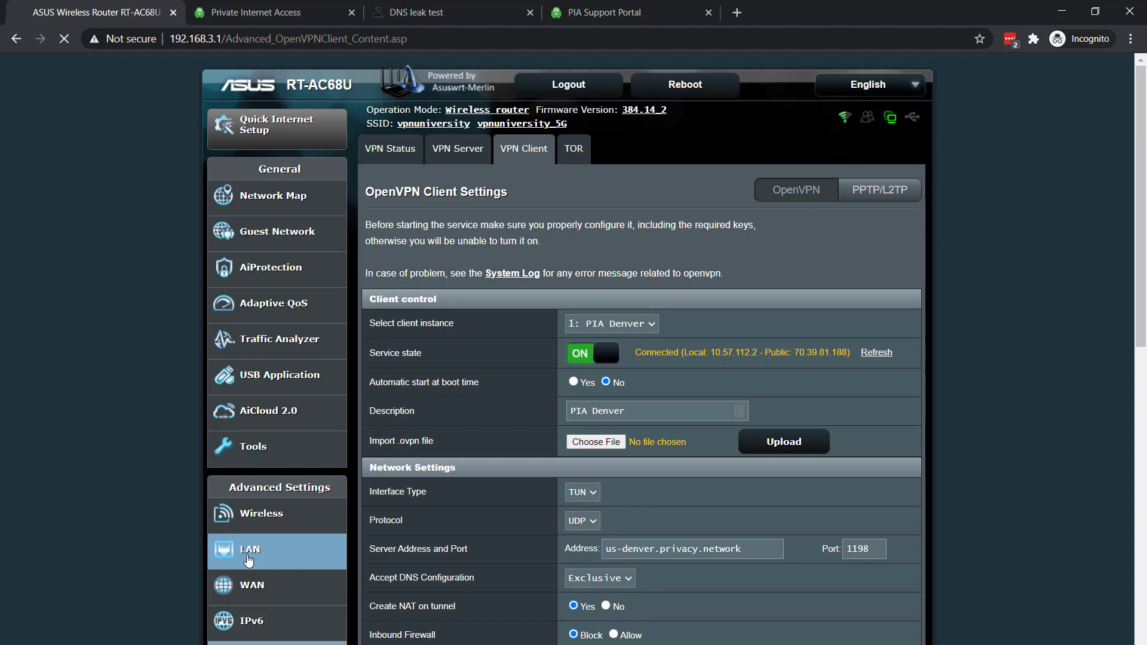
click(445, 152)
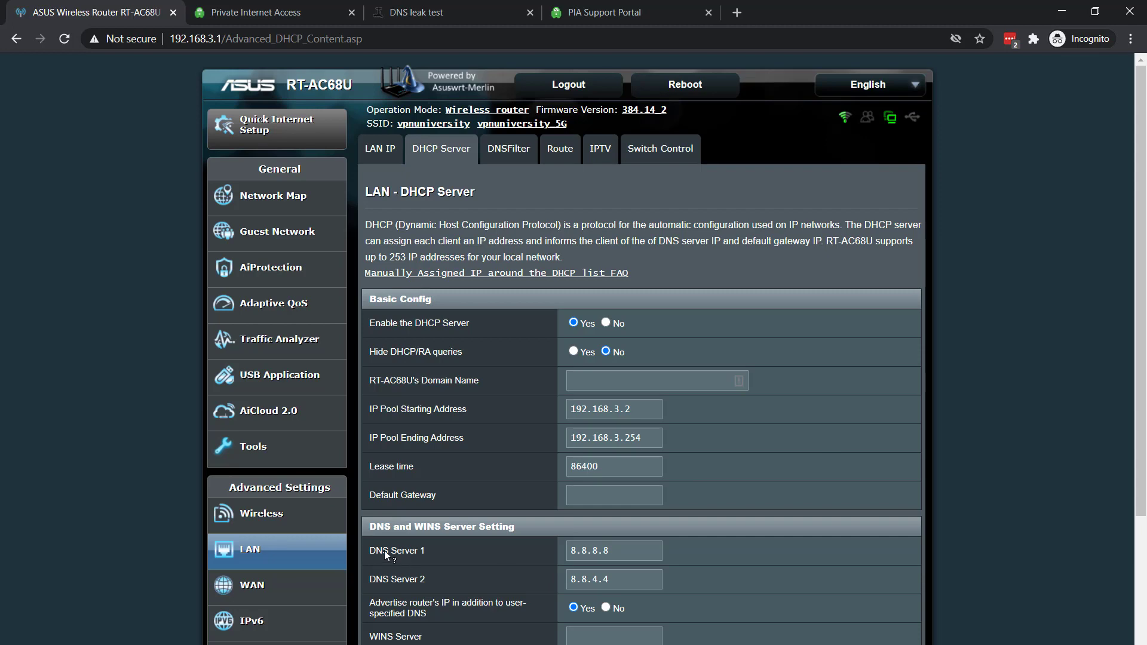
scroll(463, 535, down, 2)
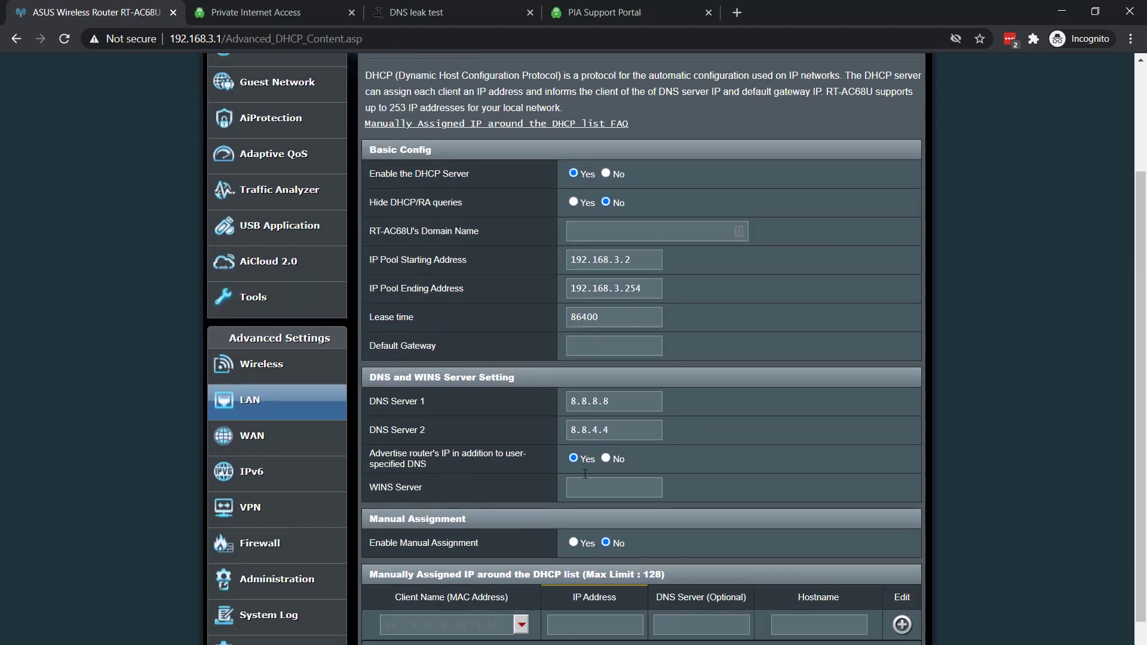
click(629, 401)
key(BackSpace)
key(Tab)
key(BackSpace)
scroll(811, 381, down, 1)
scroll(798, 332, up, 2)
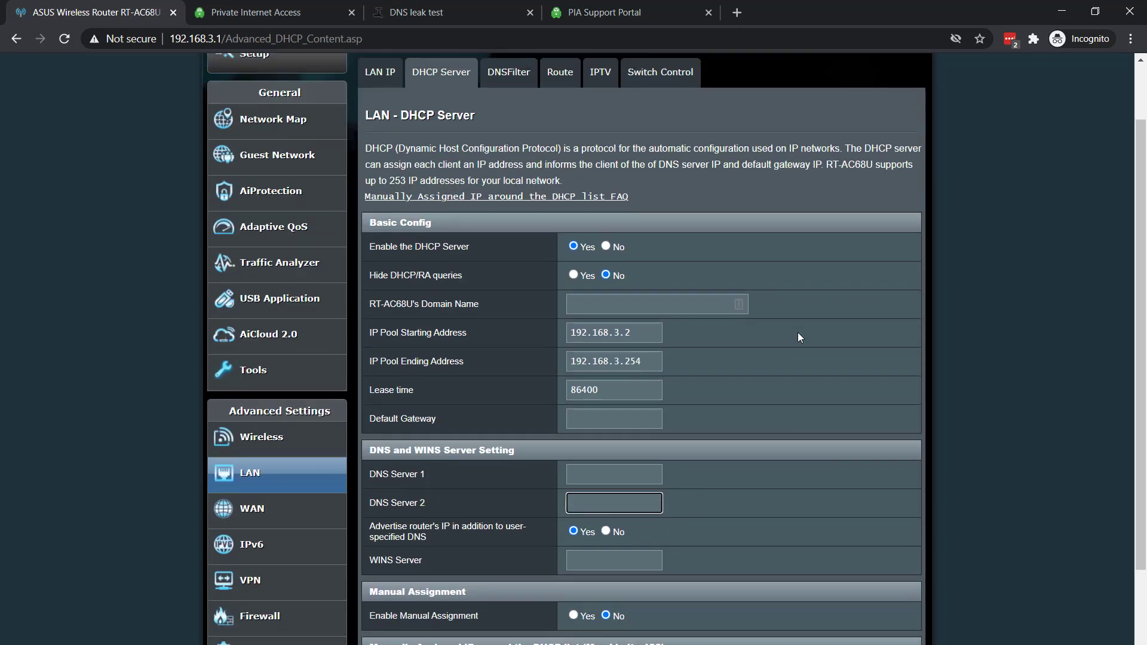
scroll(797, 333, up, 1)
scroll(602, 317, down, 2)
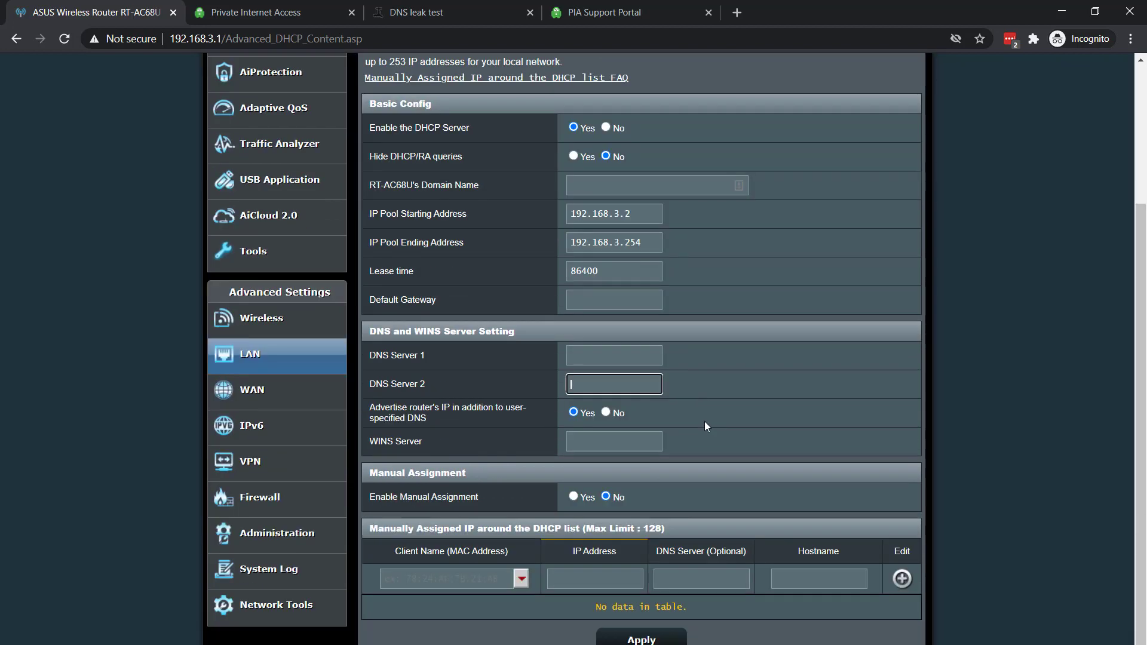
scroll(704, 422, down, 1)
click(671, 616)
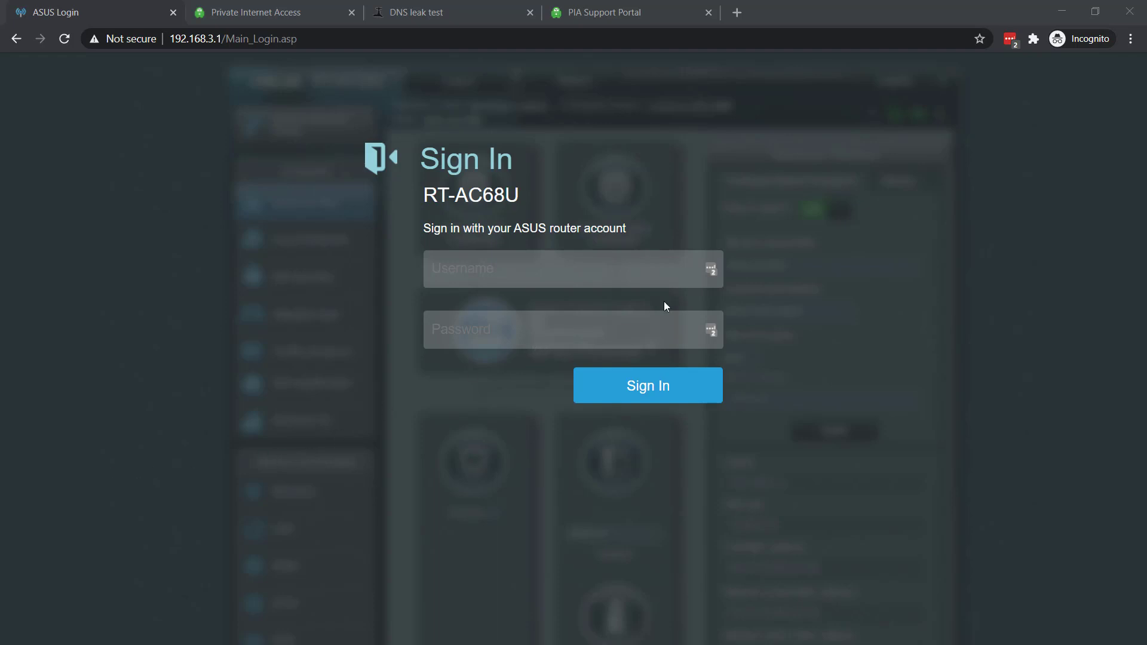
Sign back into the router and return to the VPN Client settings
click(708, 269)
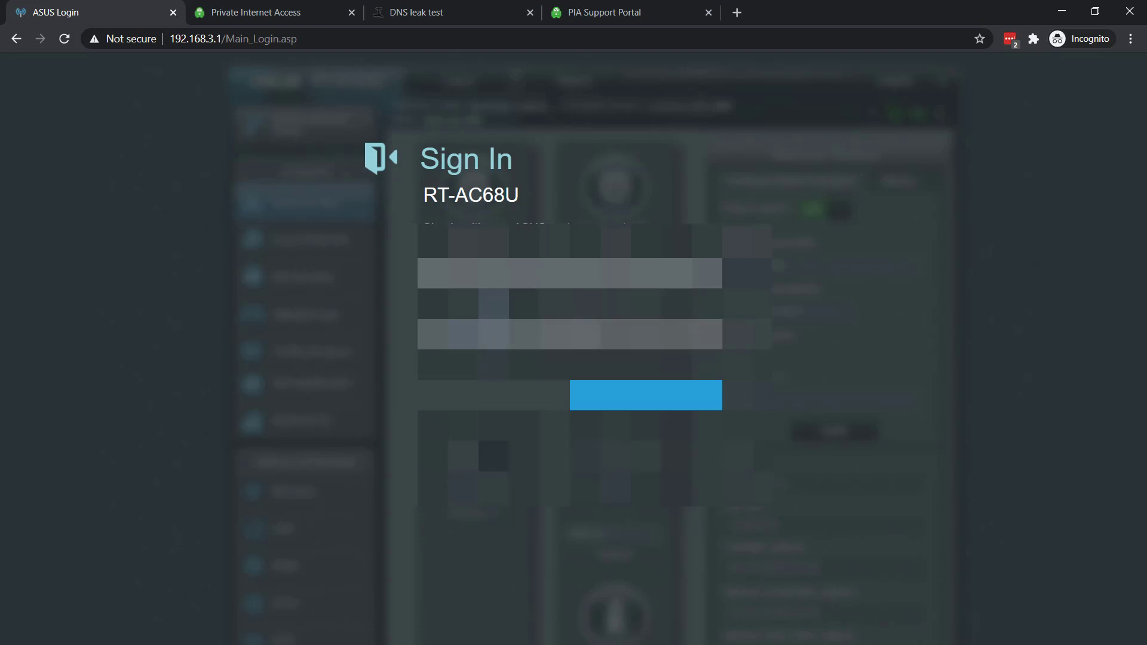
key(Return)
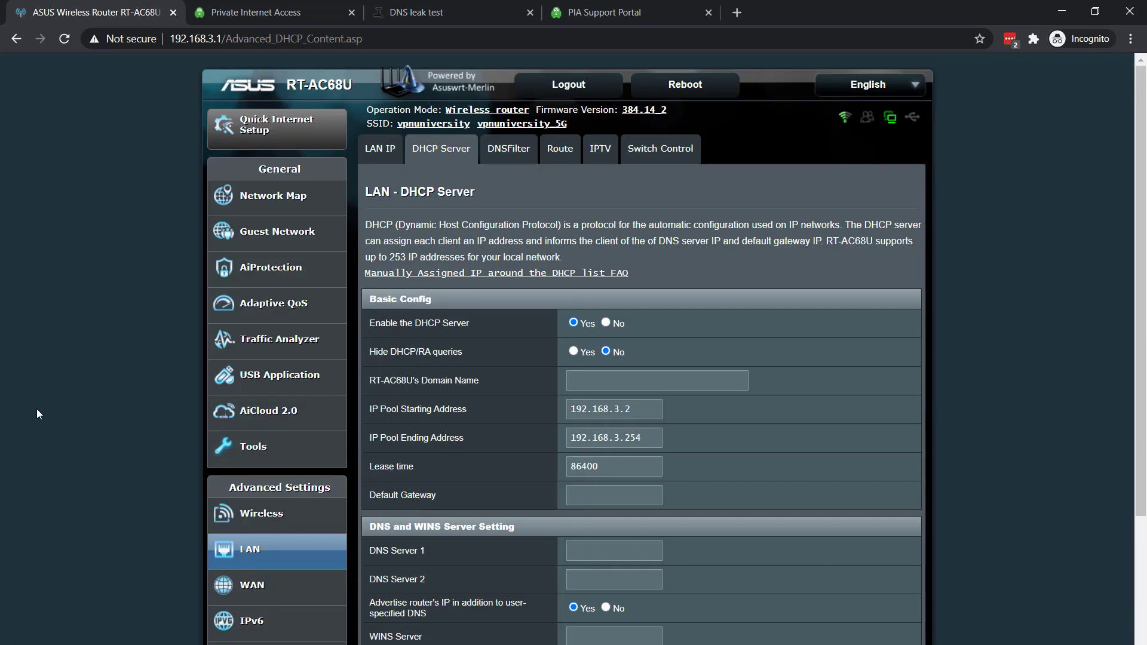
scroll(91, 439, down, 2)
click(247, 444)
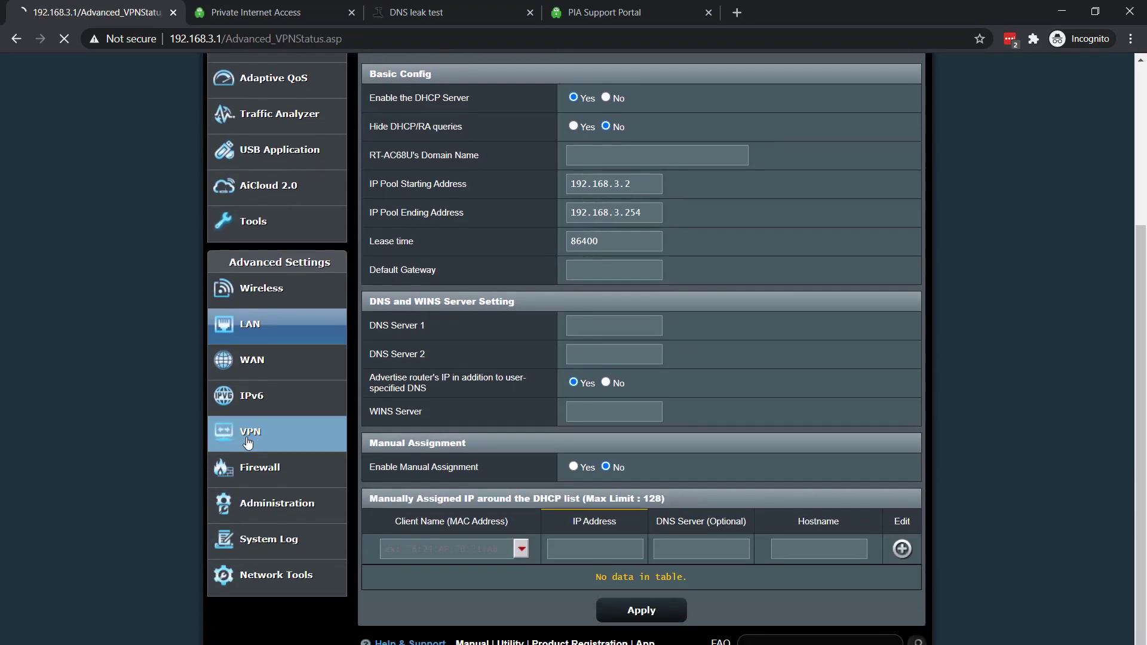
click(536, 154)
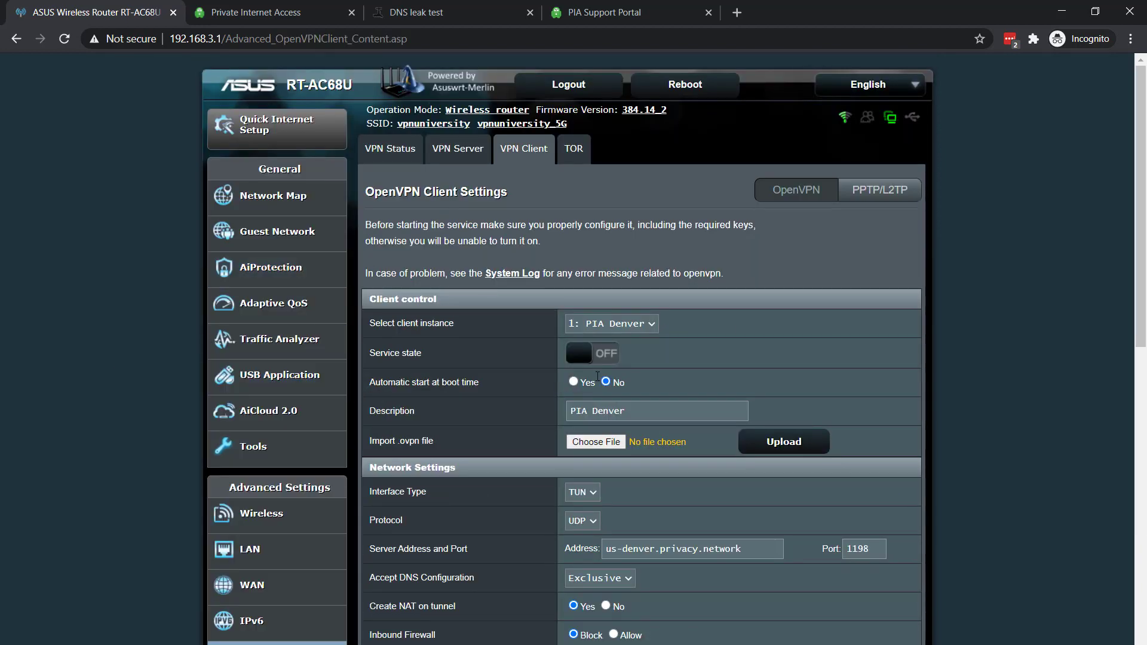
Turn PIA Denver back on; the leak test now shows only Sharktech's 70.39.81.130
click(594, 359)
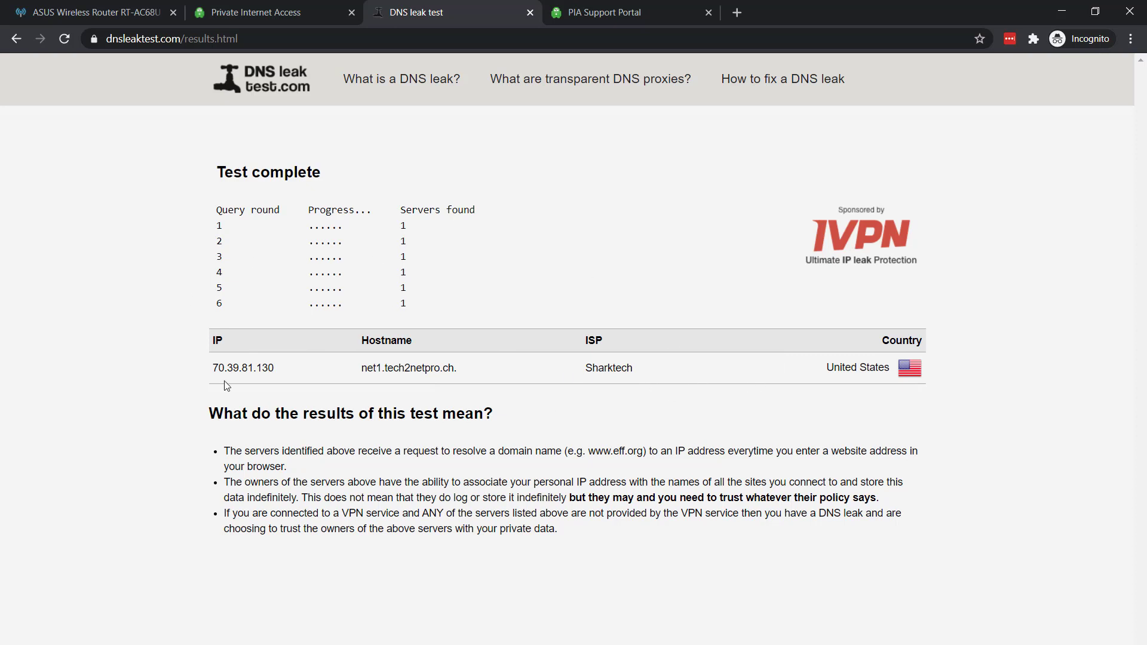
drag(215, 370, 279, 375)
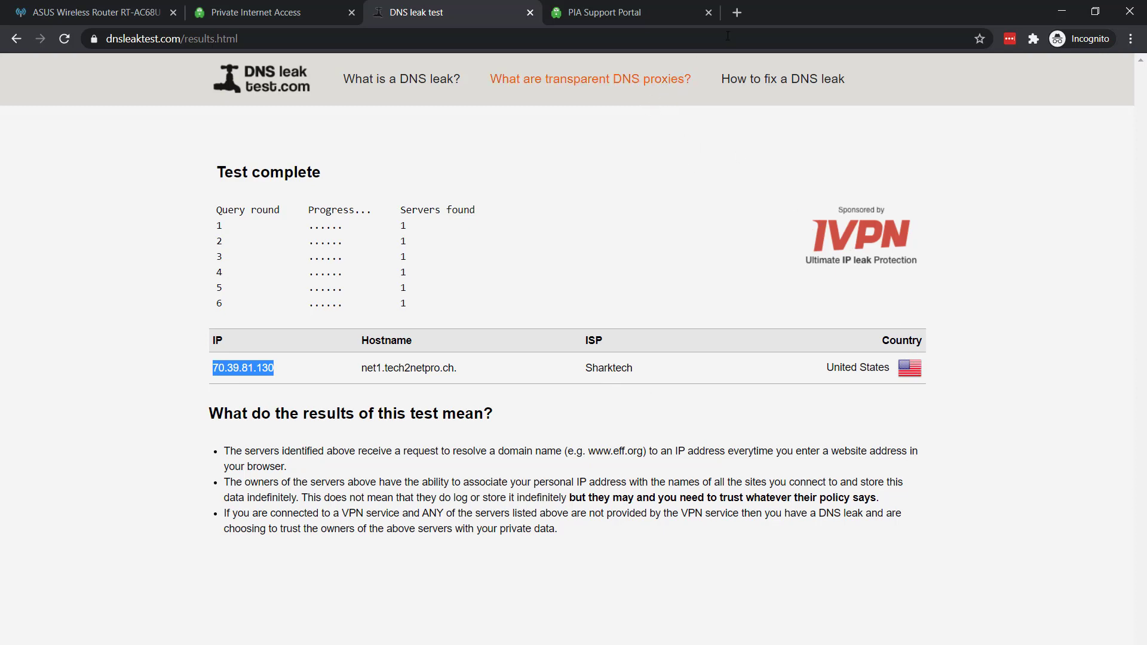
Load netflix.com in a new tab and start playing a previewed show
click(740, 14)
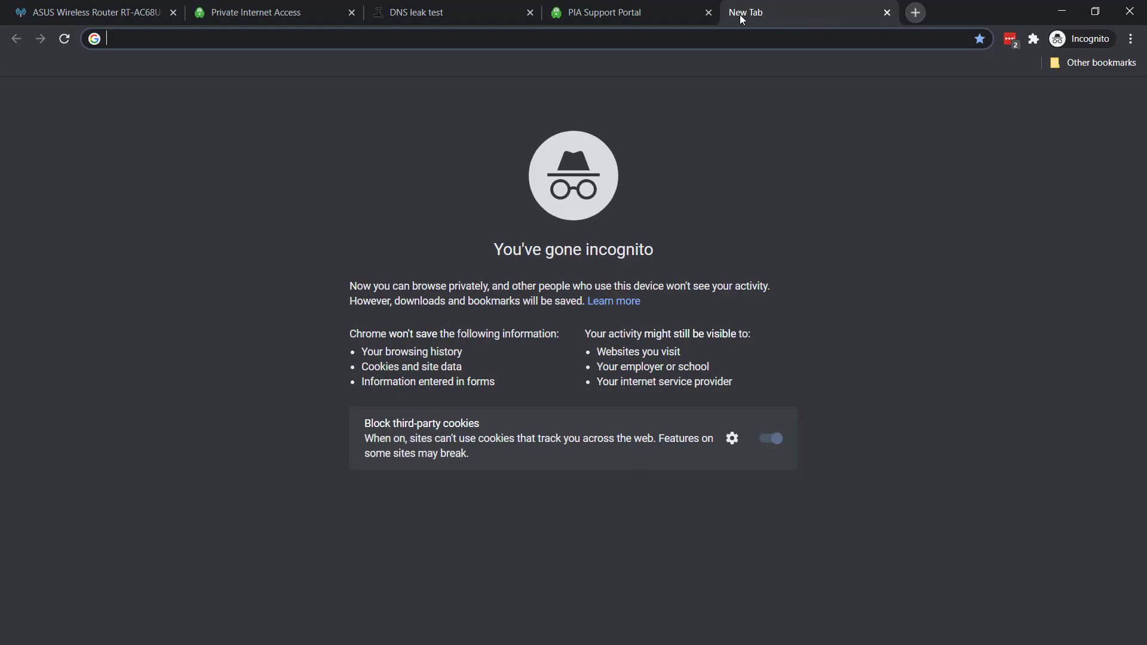
text(netflix.com)
key(Return)
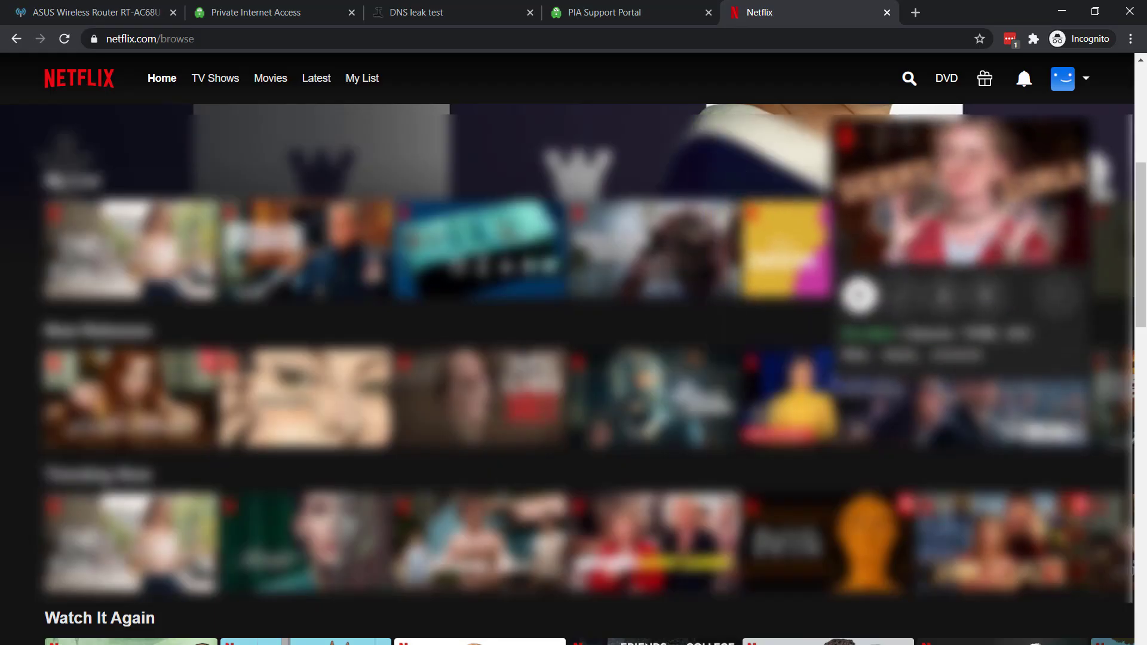
click(858, 296)
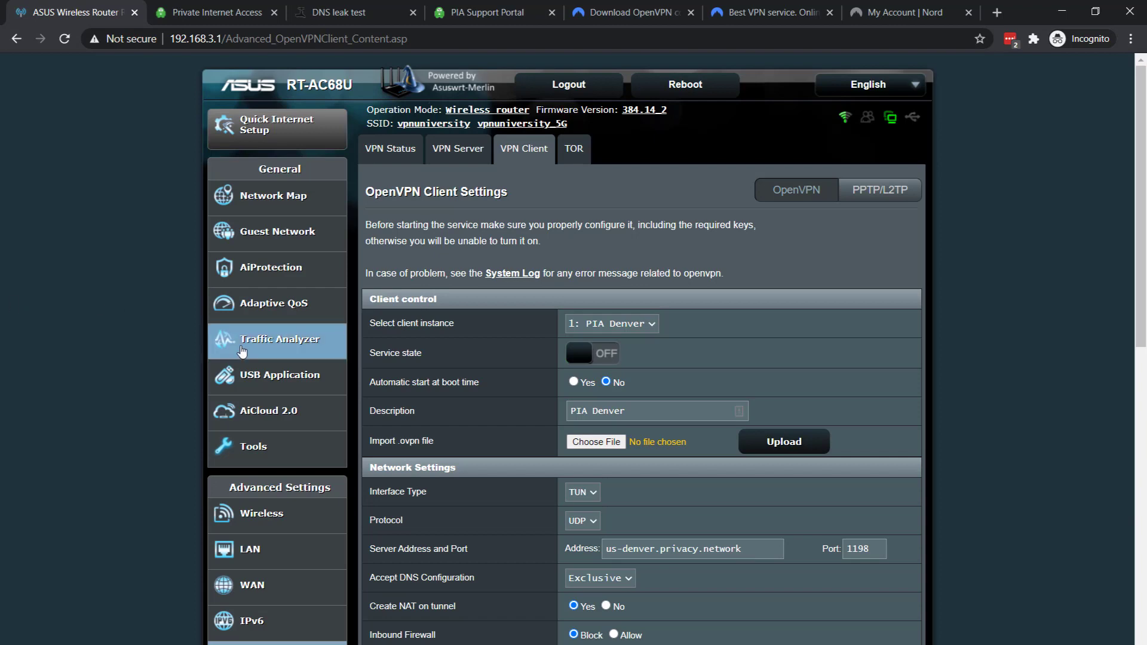
Select client instance 2 and change its description to NordVPN
click(591, 329)
click(614, 348)
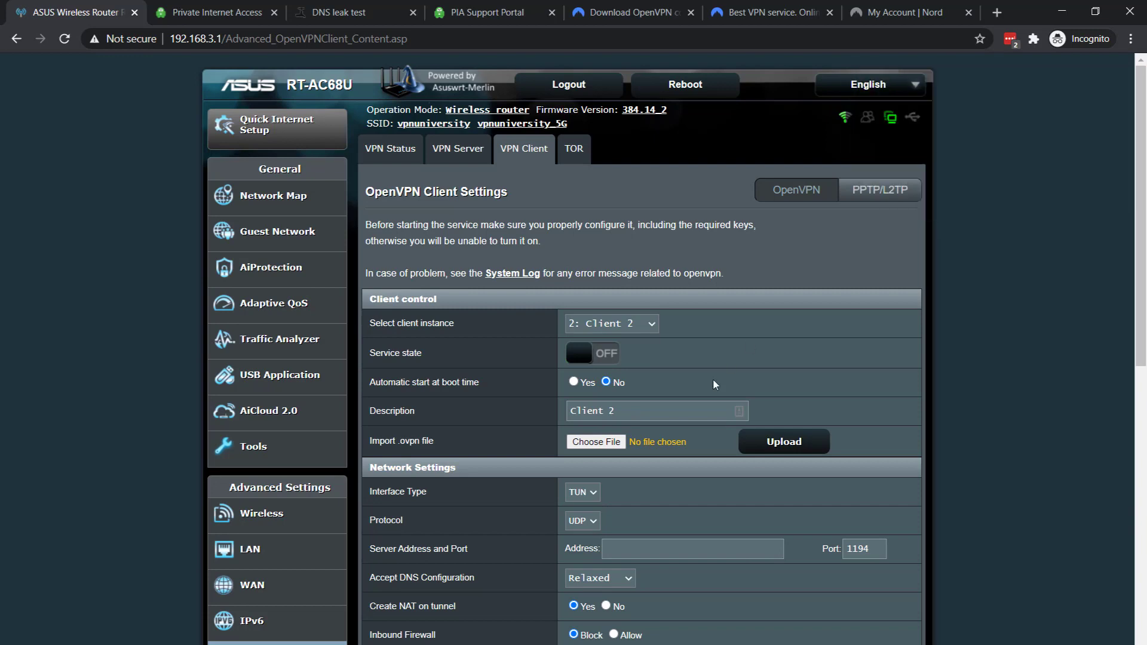
triple_click(647, 408)
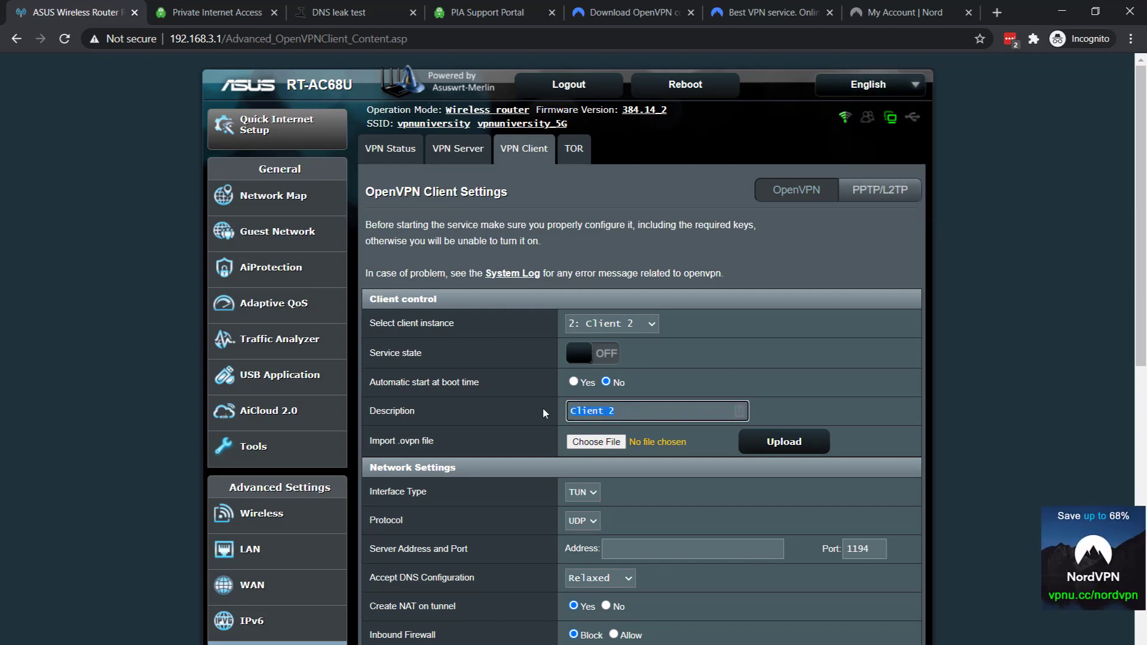
text(NOr)
key(BackSpace)
key(BackSpace)
text(ord)
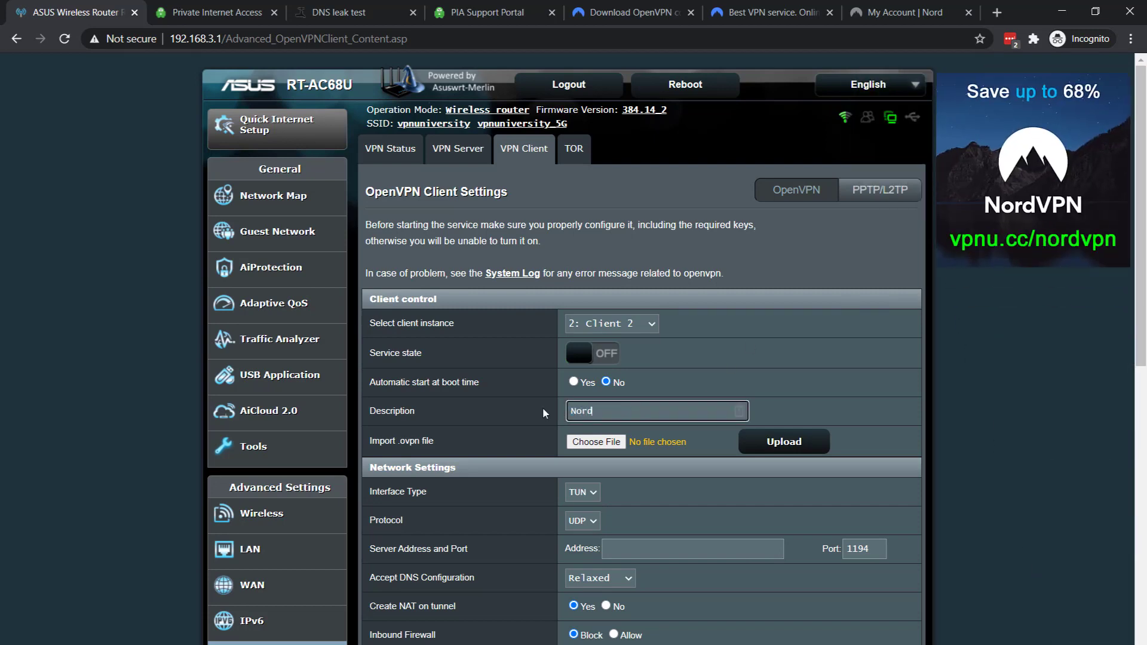
text(VPN)
click(1067, 373)
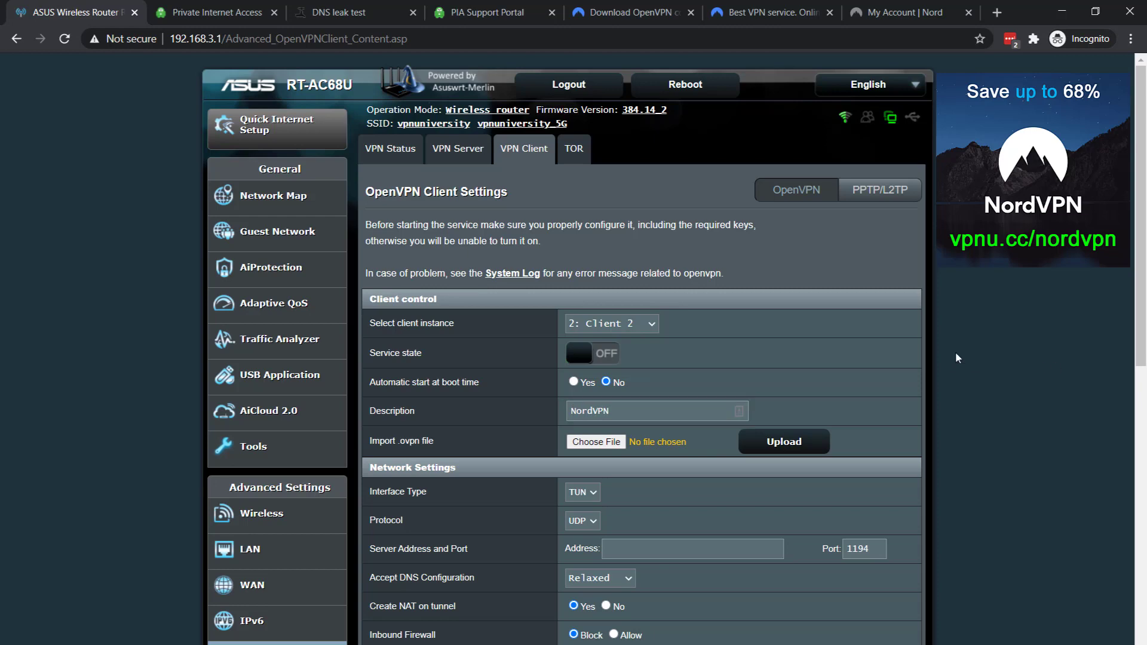
Find ca-us13.nordvpn.com on NordVPN's OpenVPN page and save its UDP configuration file
click(645, 9)
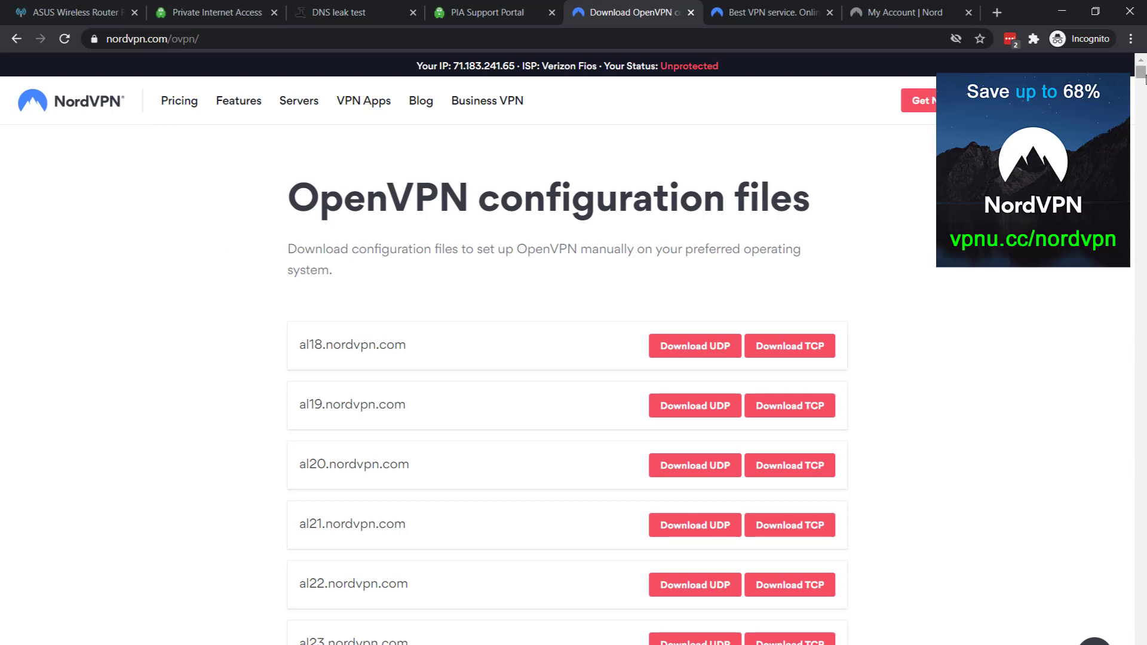
mouse_move(1141, 159)
mouse_down()
mouse_move(1127, 372)
mouse_move(1134, 123)
mouse_up()
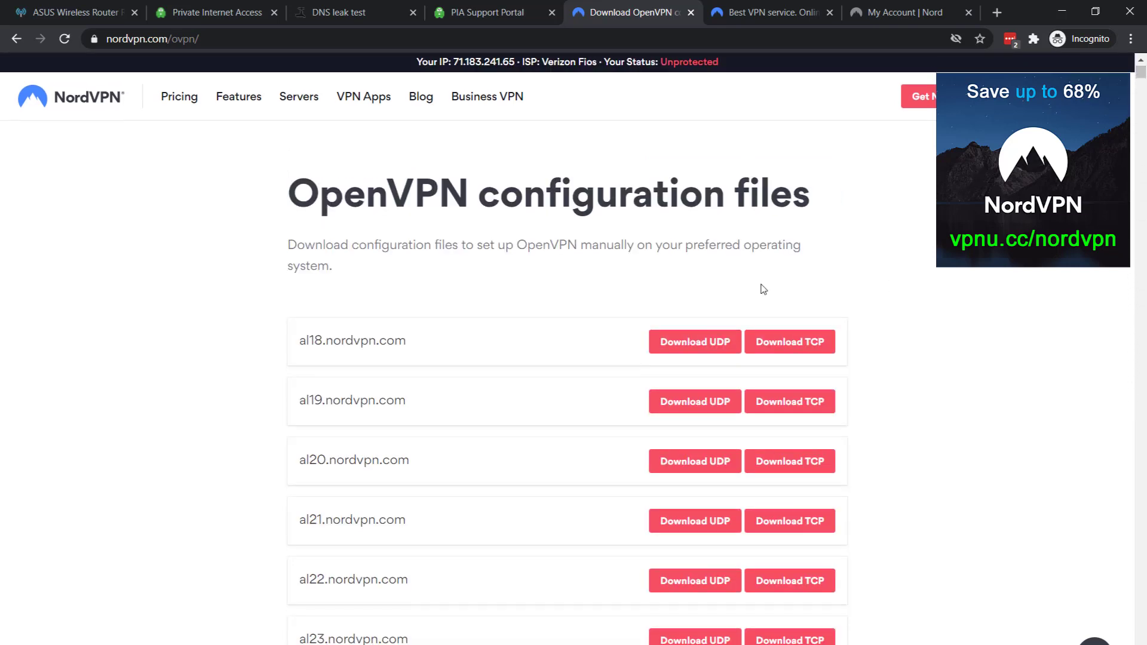
scroll(173, 346, down, 3)
scroll(224, 366, down, 1)
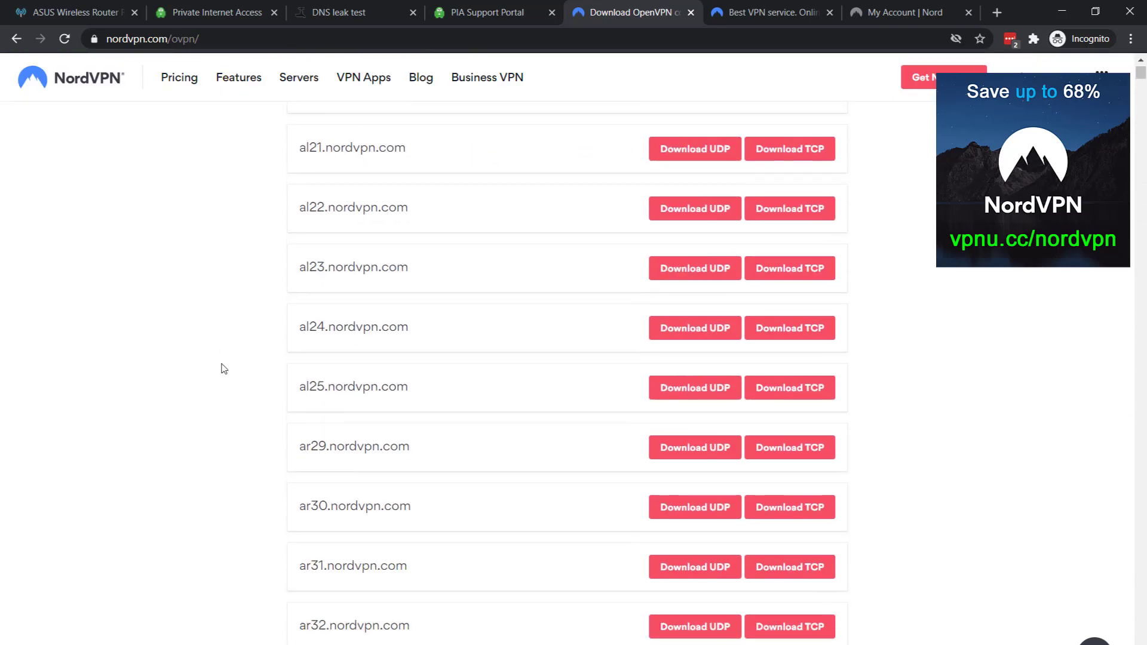
scroll(226, 355, down, 2)
scroll(860, 315, down, 5)
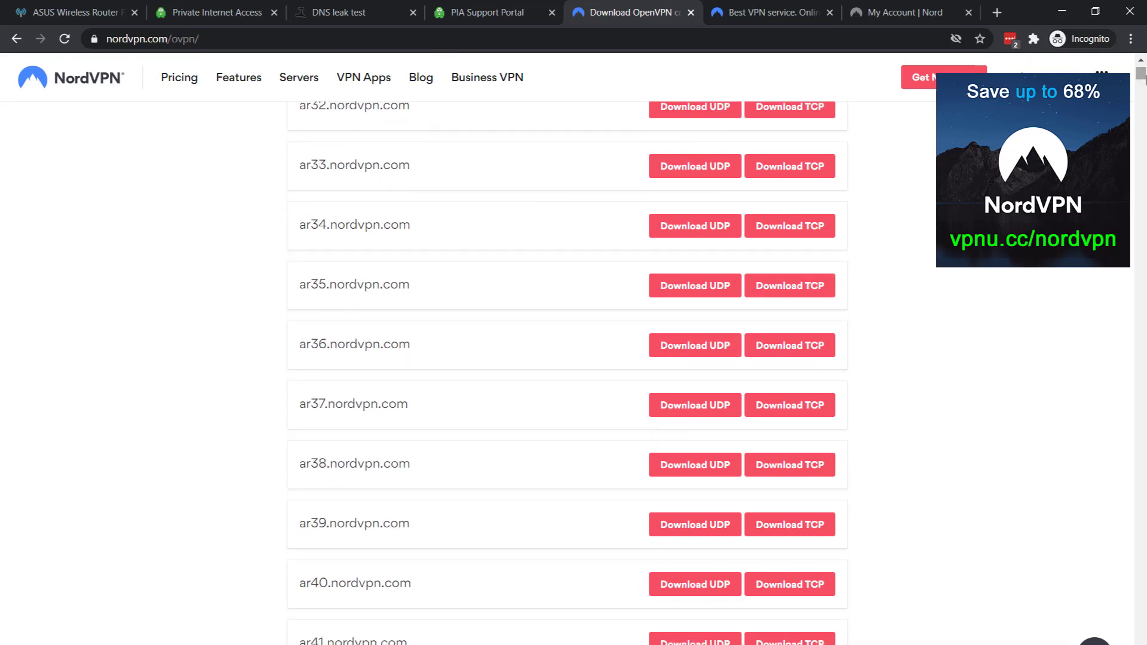
key(ctrl+f)
text(ca)
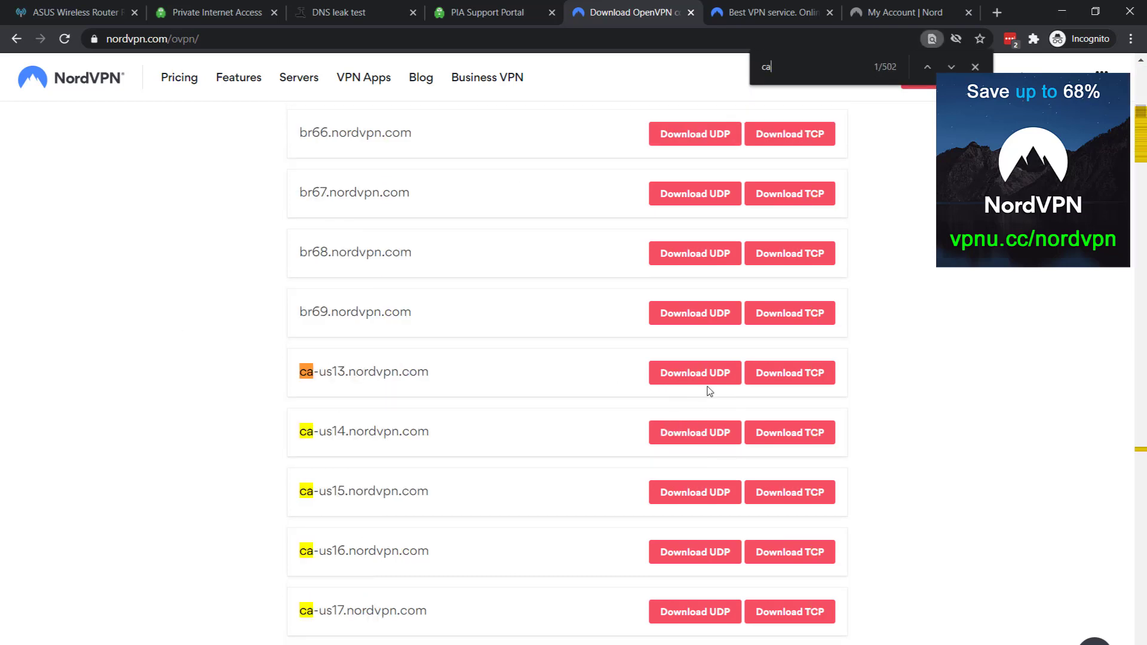
click(974, 66)
click(705, 373)
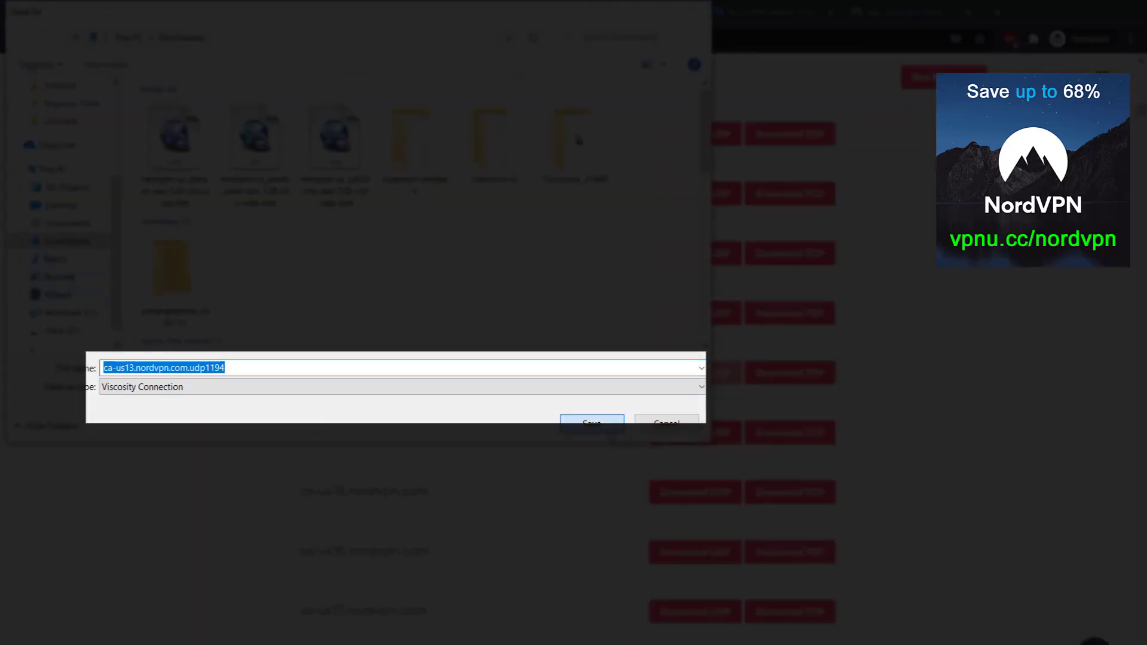
click(592, 422)
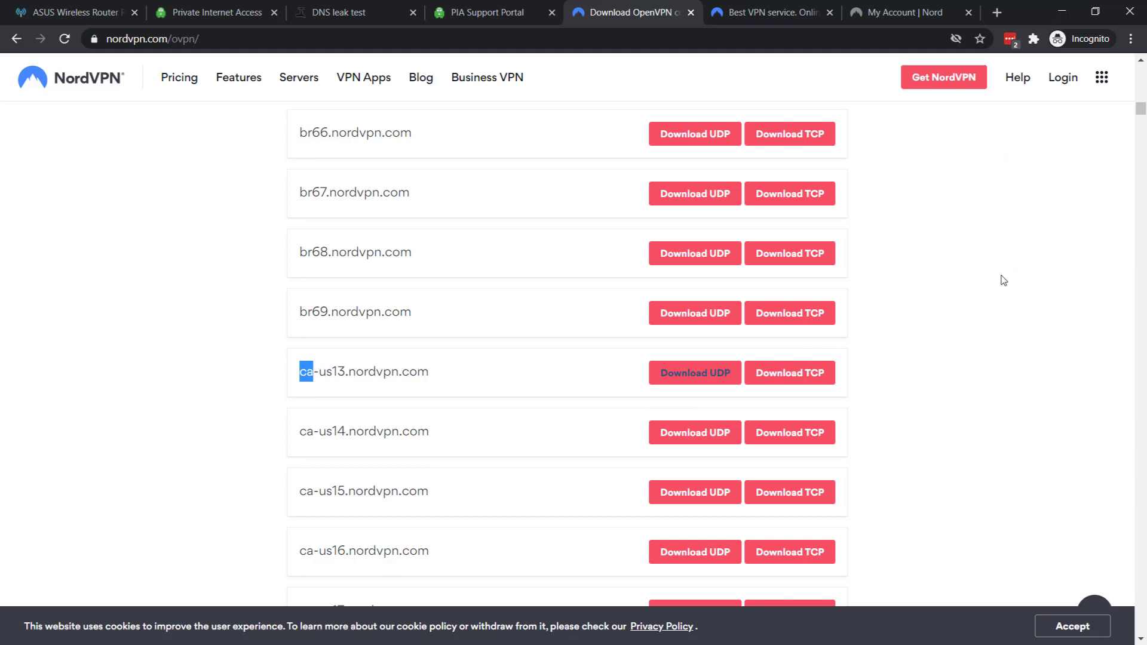
Upload the ca-us13 .ovpn to Client 2 (37.120.130.5, port 1194) and set DNS to Exclusive
click(93, 11)
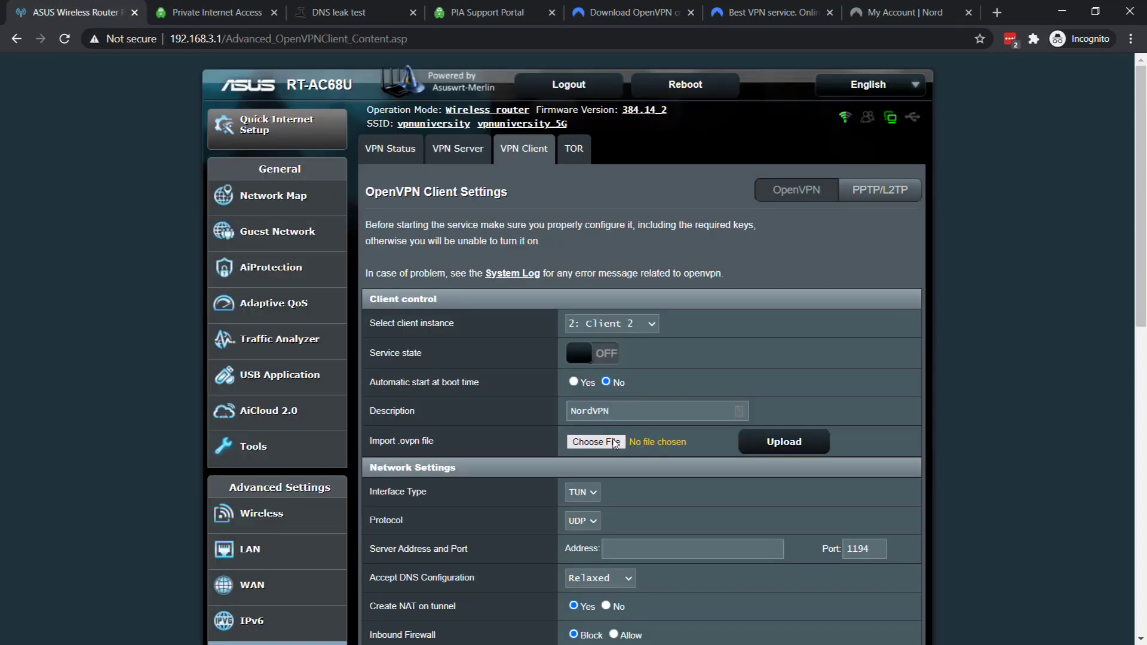
click(596, 440)
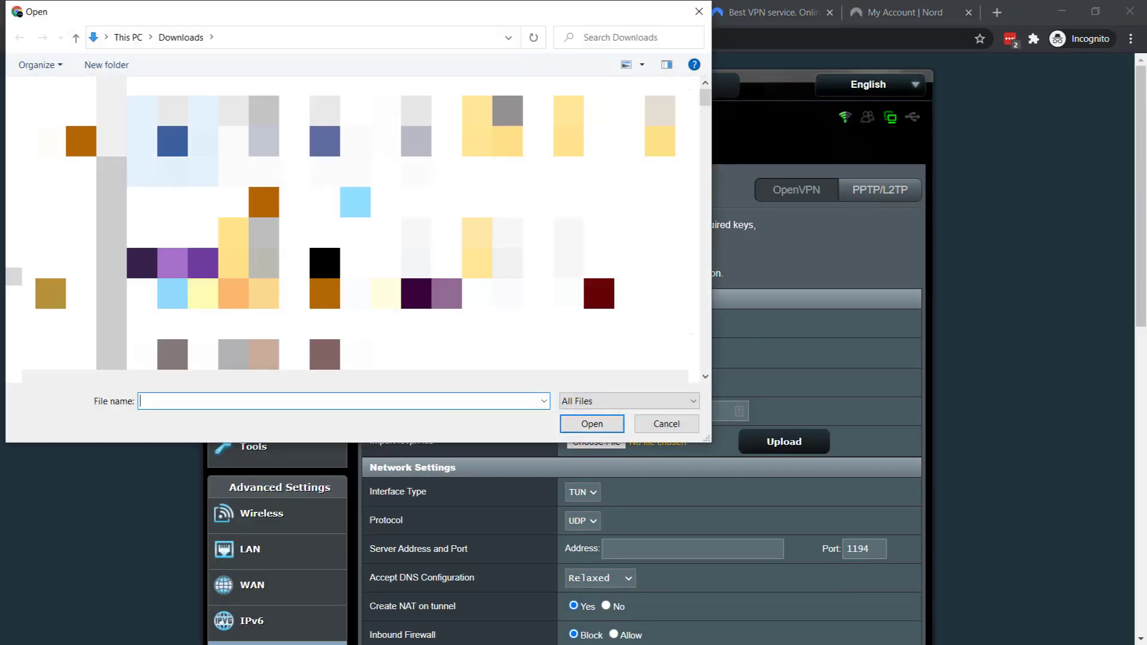
click(172, 142)
click(610, 428)
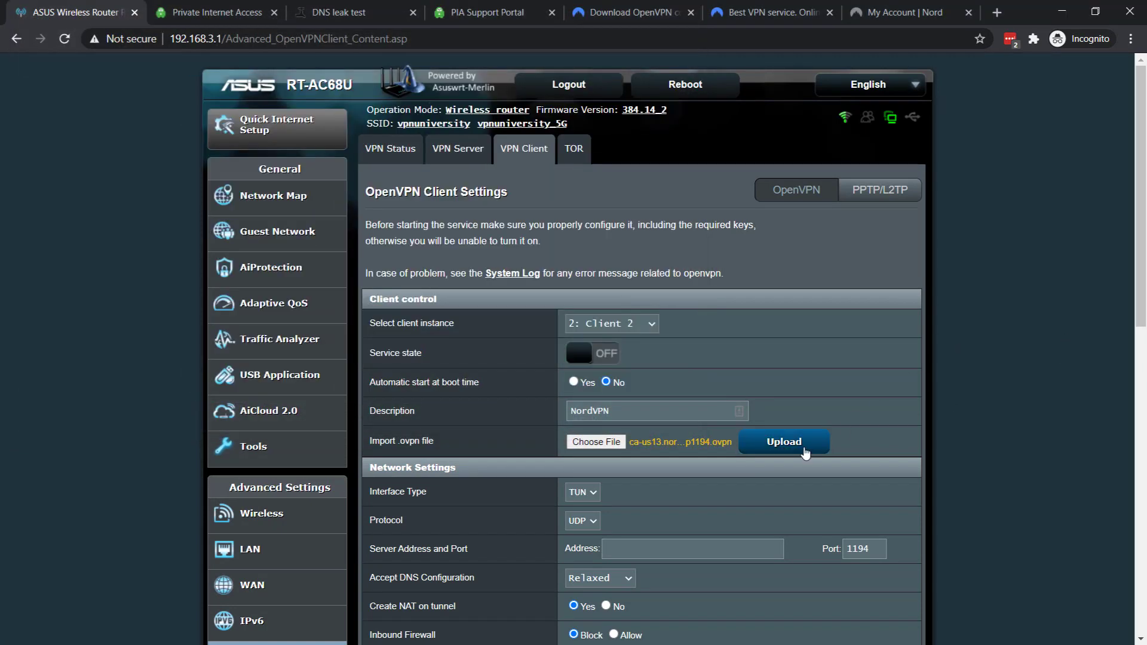
click(804, 453)
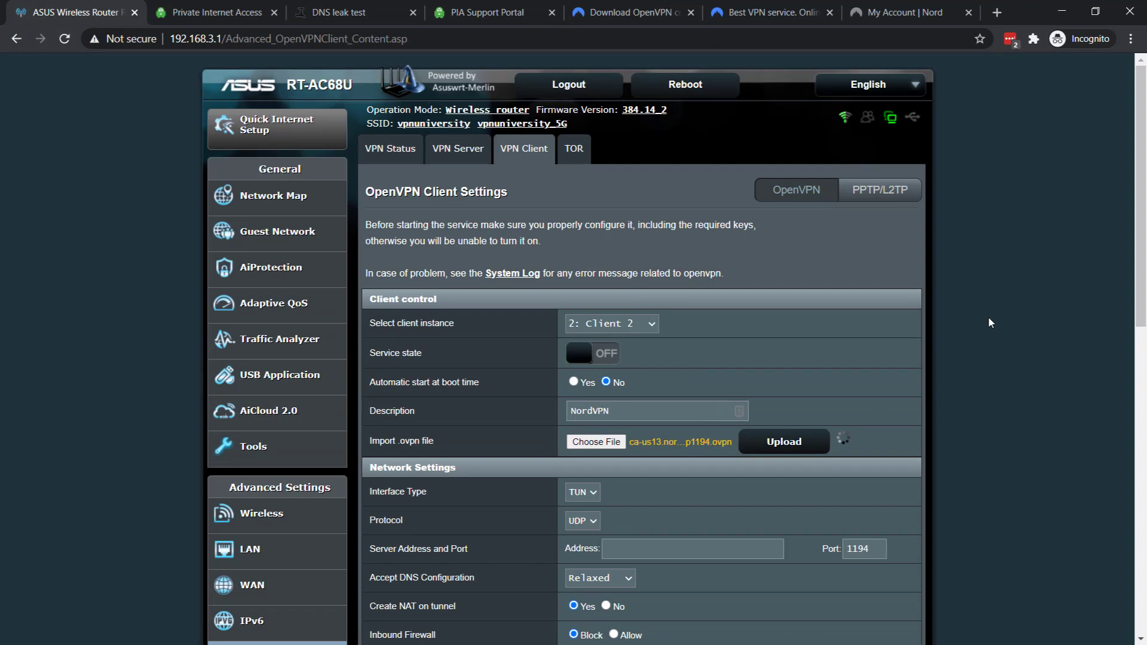
scroll(988, 316, down, 5)
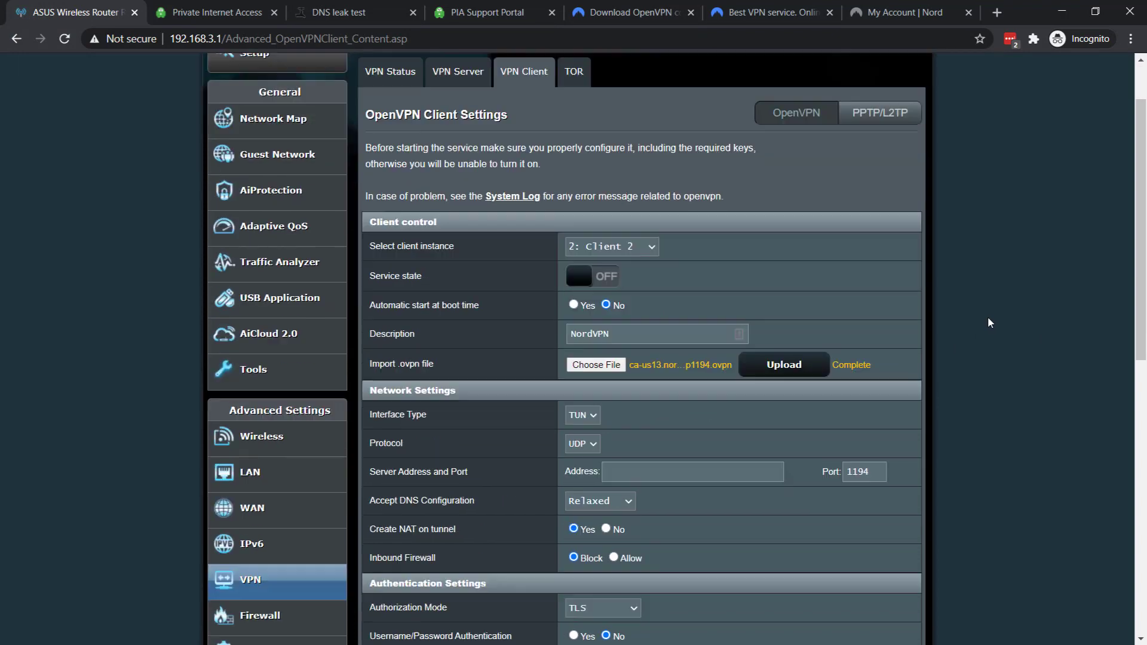
scroll(1003, 258, up, 1)
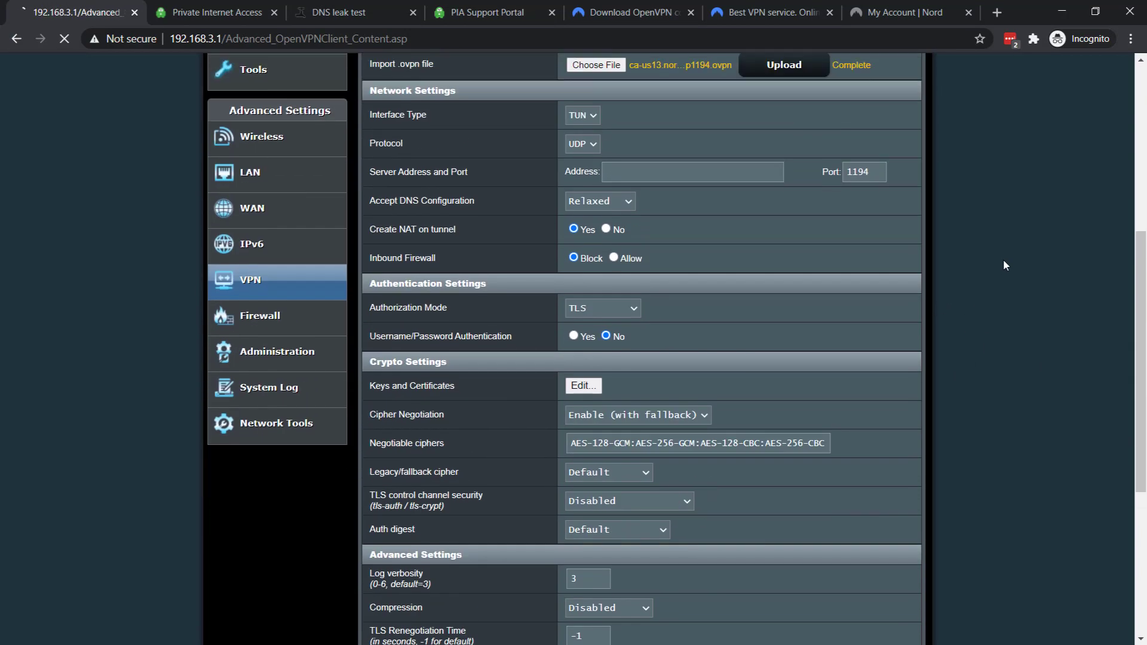
scroll(1003, 268, down, 2)
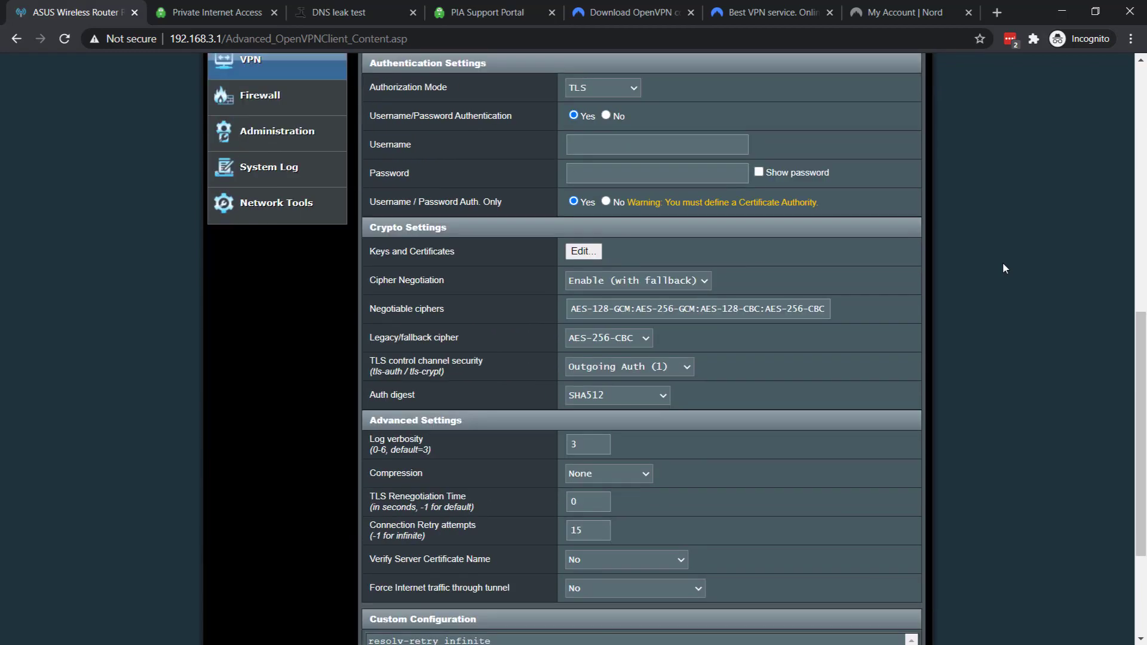
scroll(1003, 267, up, 2)
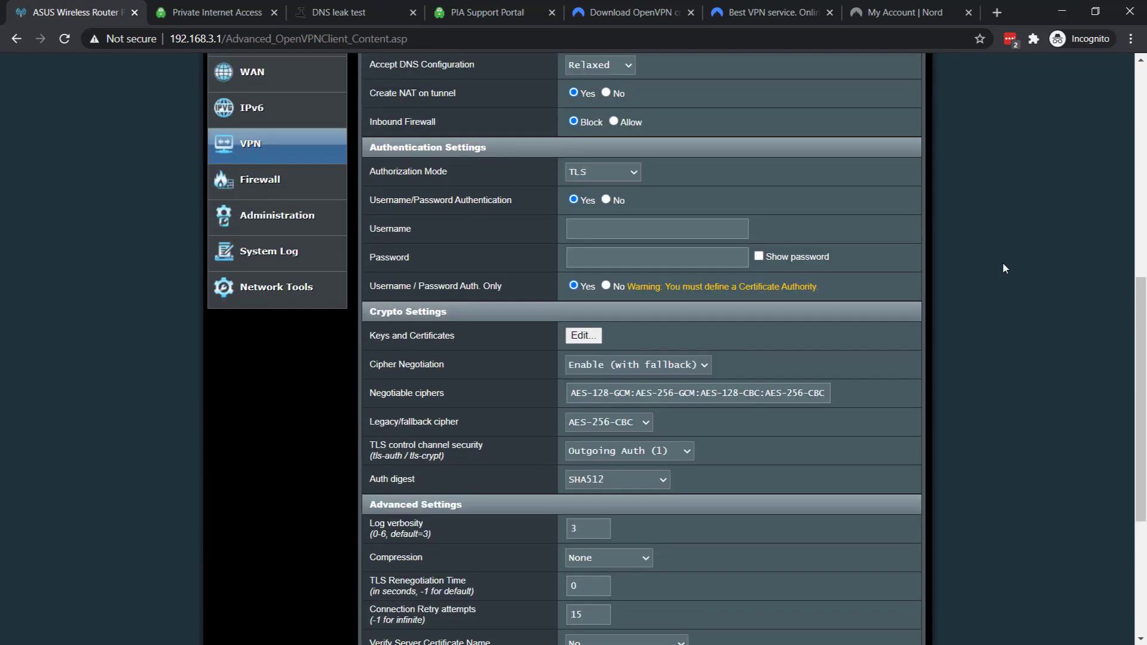
scroll(1002, 267, up, 1)
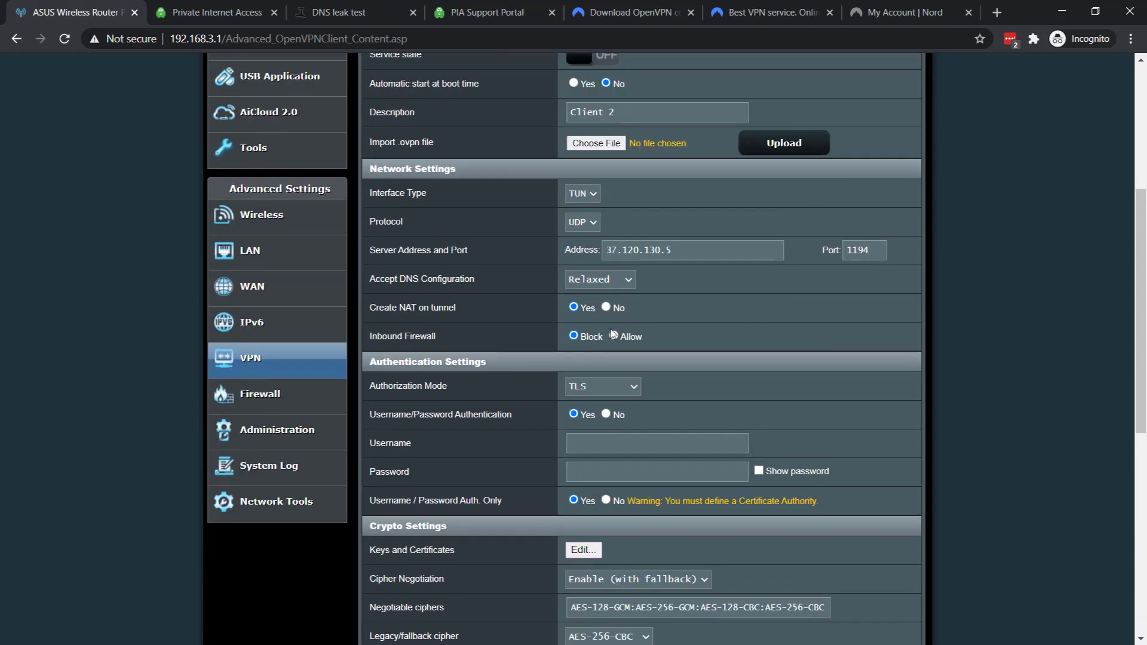
click(592, 282)
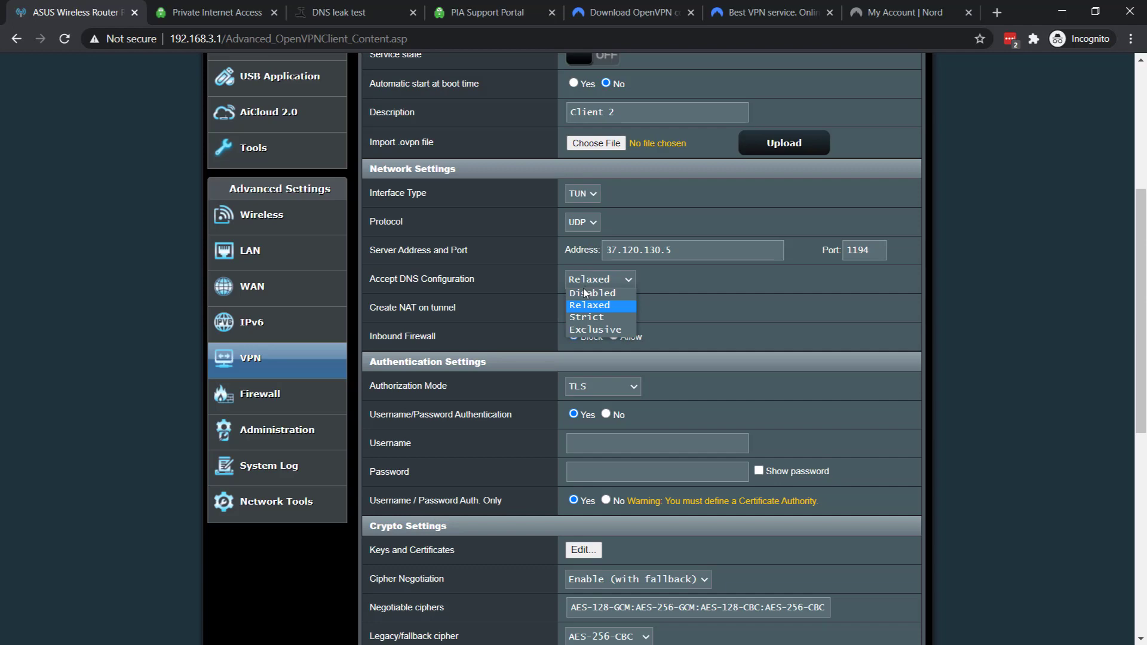
click(593, 331)
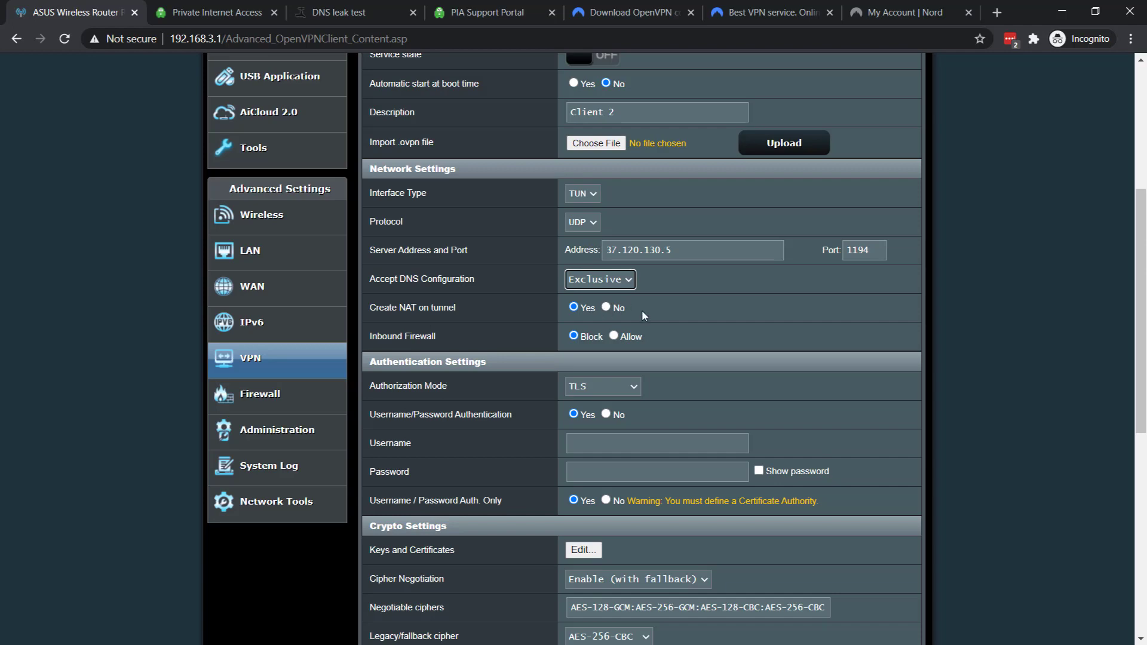
scroll(1032, 244, down, 2)
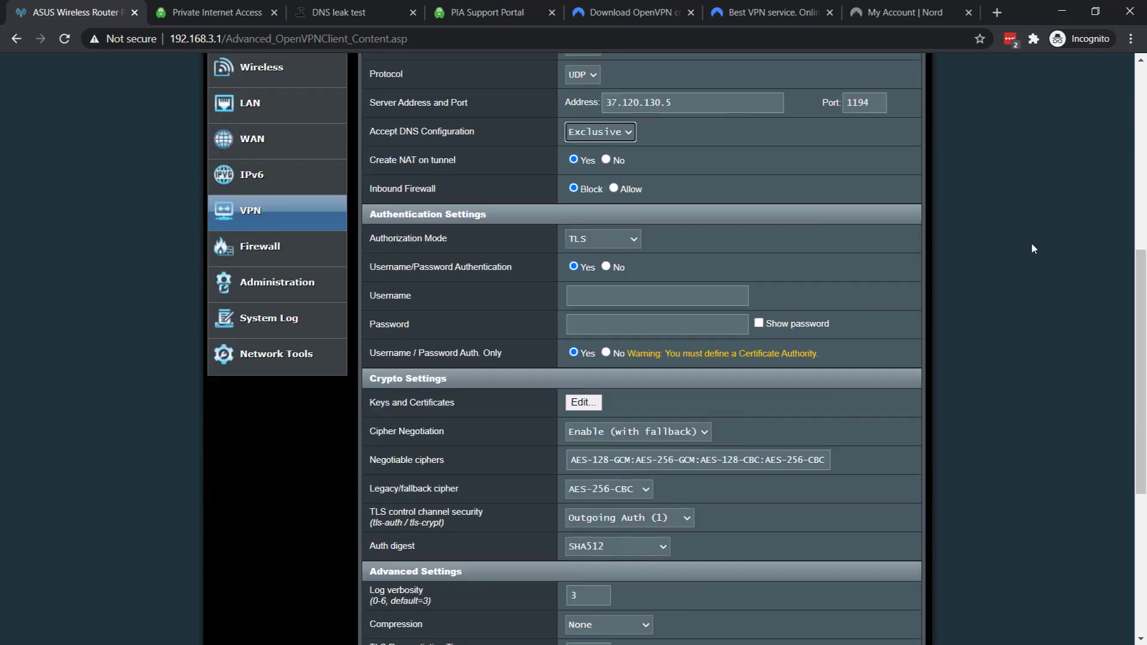
scroll(1031, 244, down, 3)
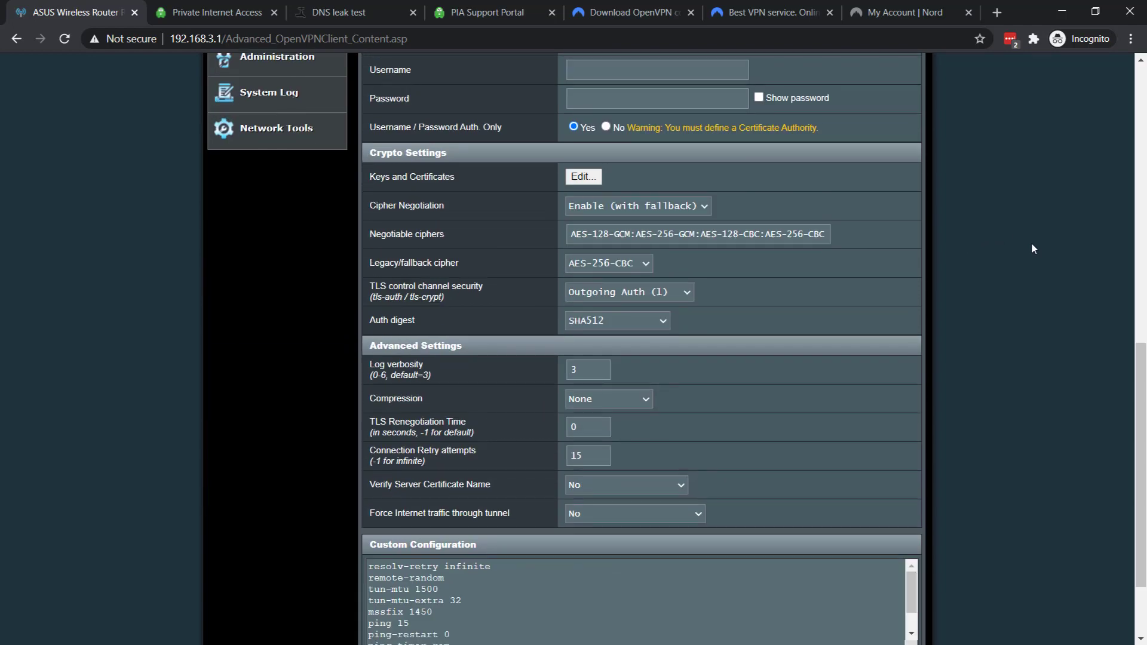
scroll(1030, 248, down, 2)
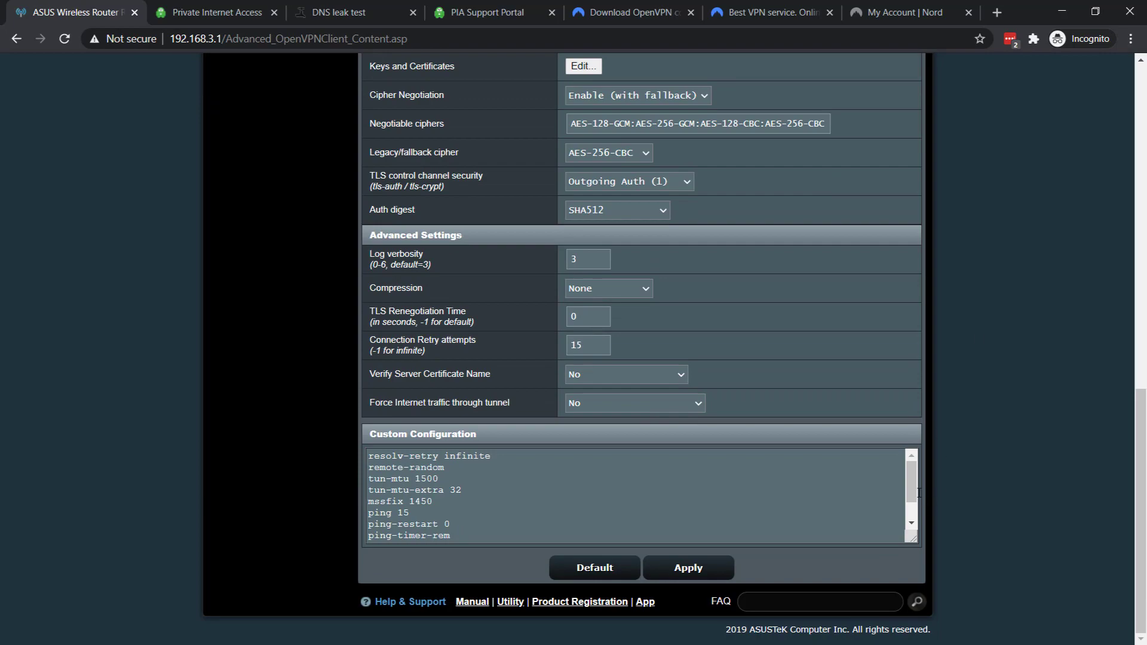
scroll(917, 492, down, 2)
scroll(918, 491, down, 1)
scroll(918, 491, up, 3)
scroll(1046, 420, up, 5)
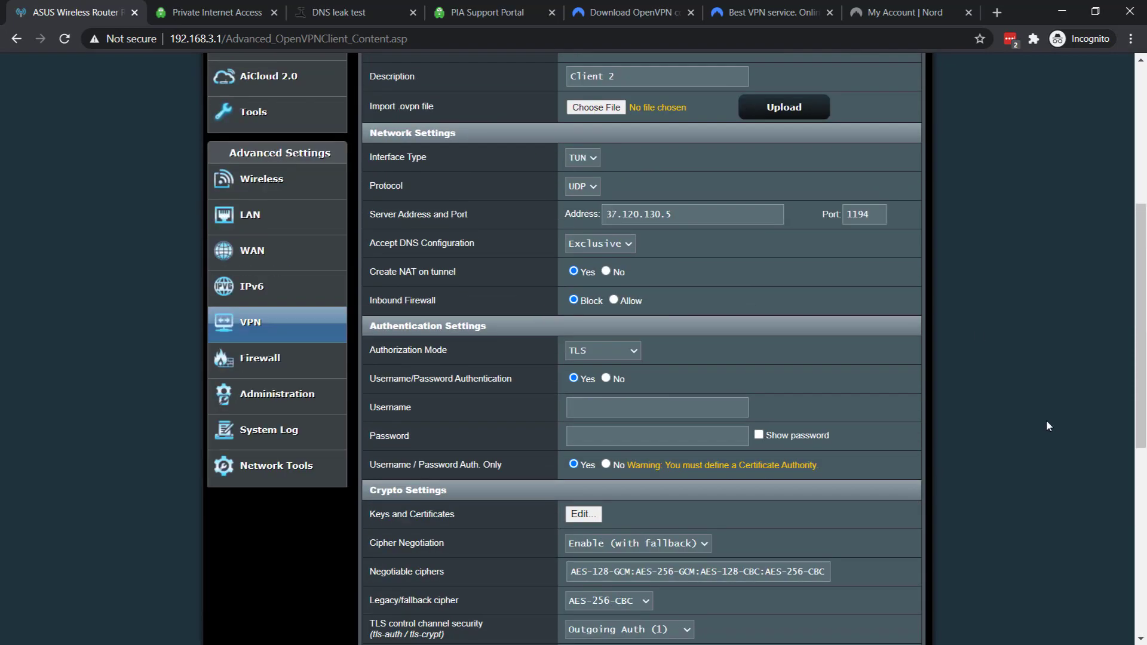
scroll(1046, 426, up, 4)
scroll(1065, 289, down, 4)
scroll(1066, 290, down, 4)
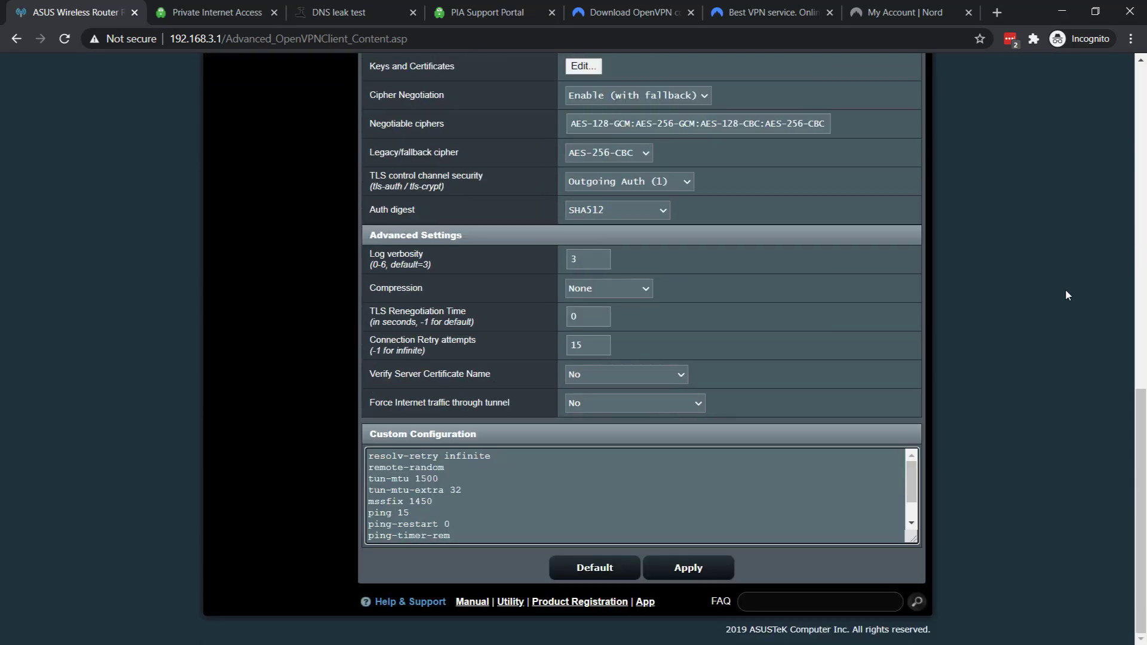
Apply the router's imported NordVPN Client 2 settings
click(680, 568)
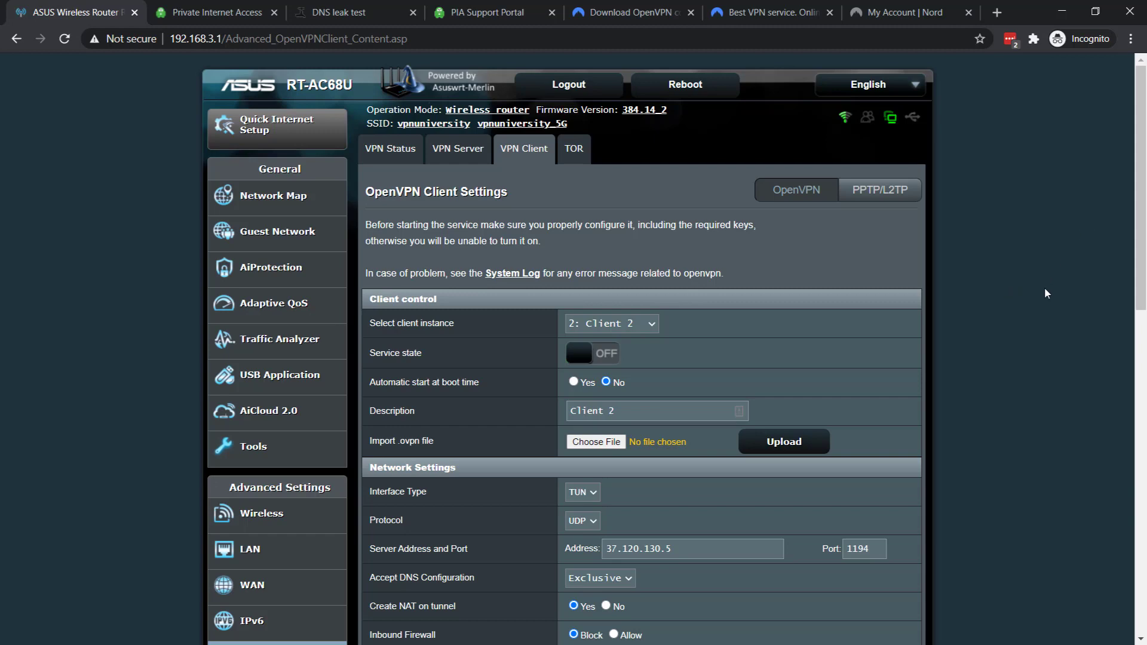
scroll(1045, 288, down, 3)
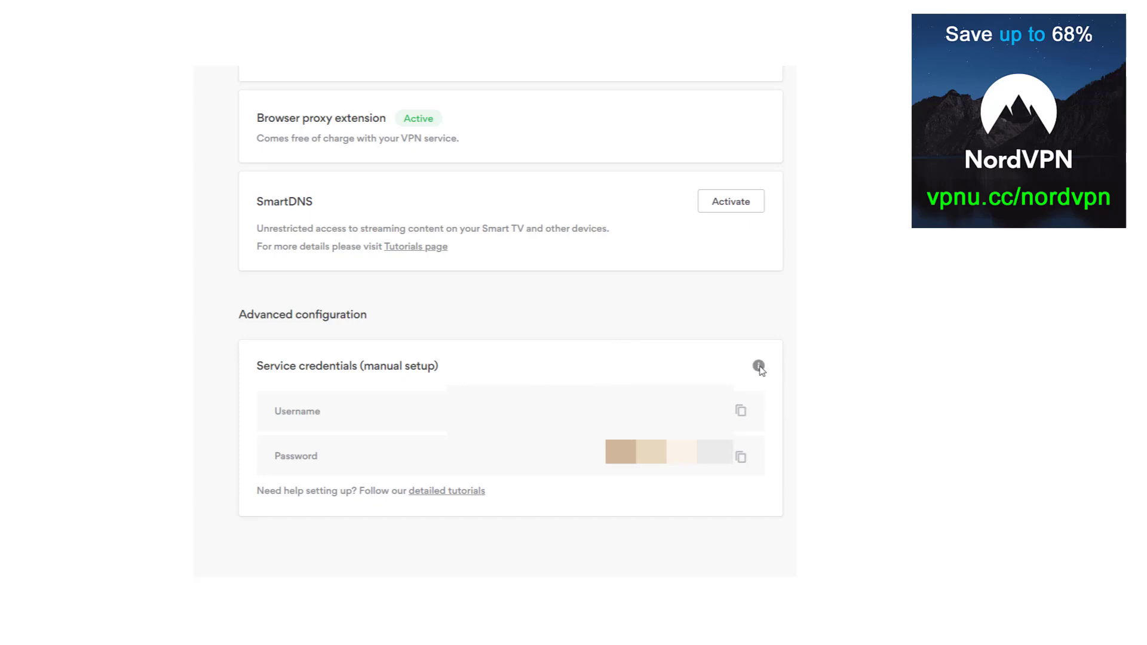
Copy the NordVPN service username and switch VPN client 2's service state on
click(741, 414)
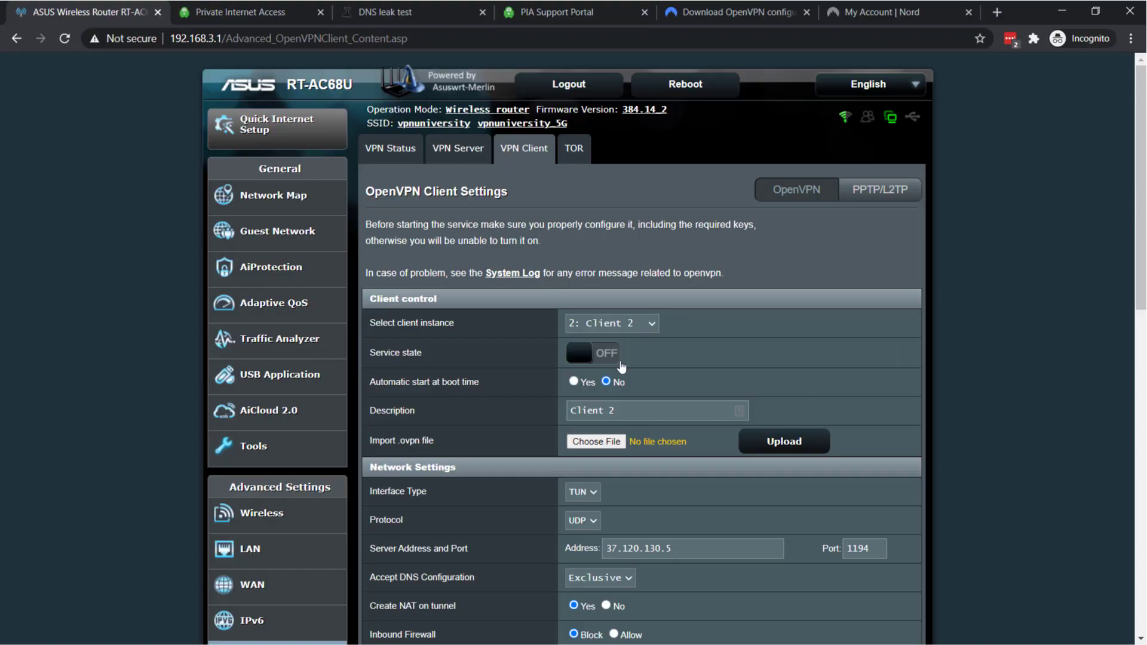
click(584, 362)
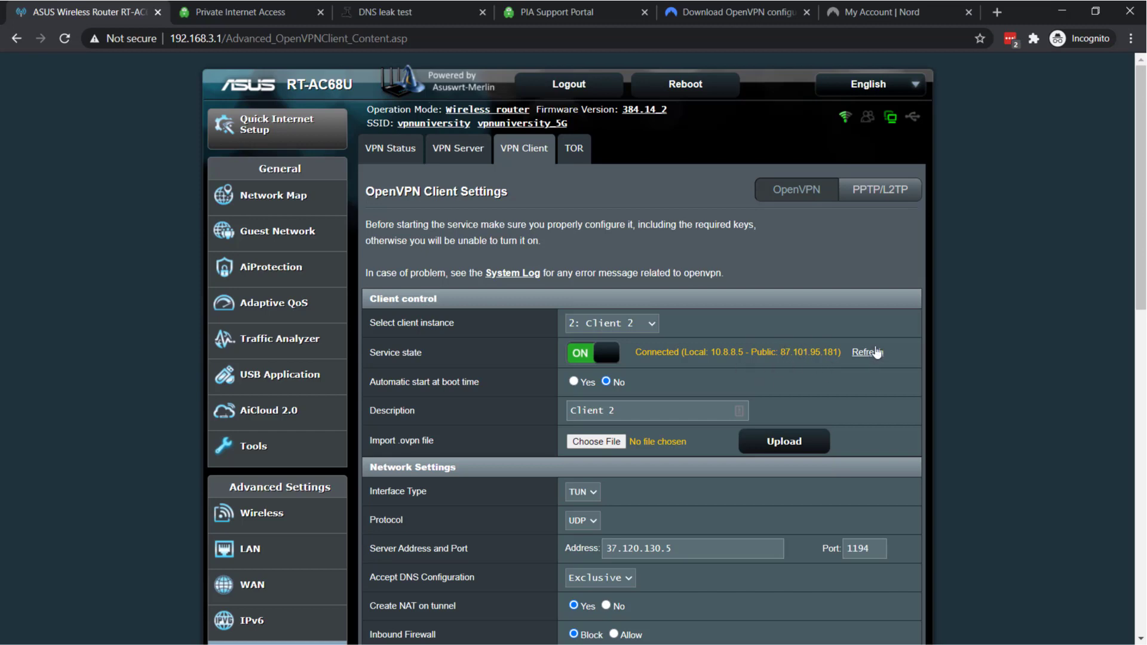
Return to dnsleaktest.com and run the extended test, finding only 87.101.95.181 (M247, New York)
click(411, 10)
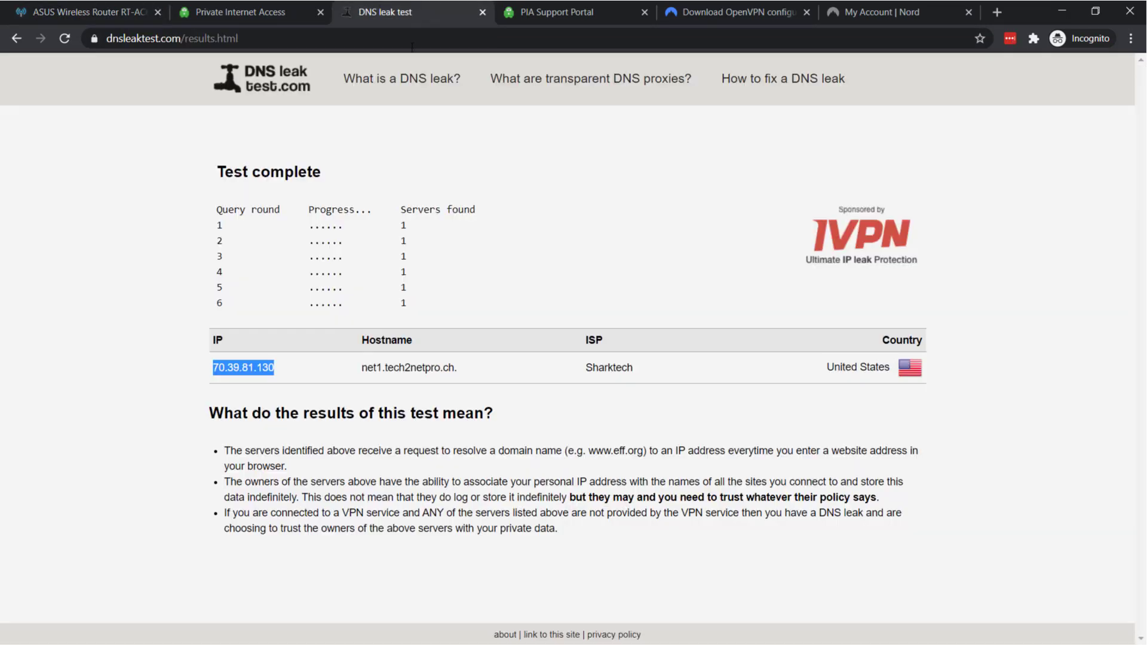
click(412, 40)
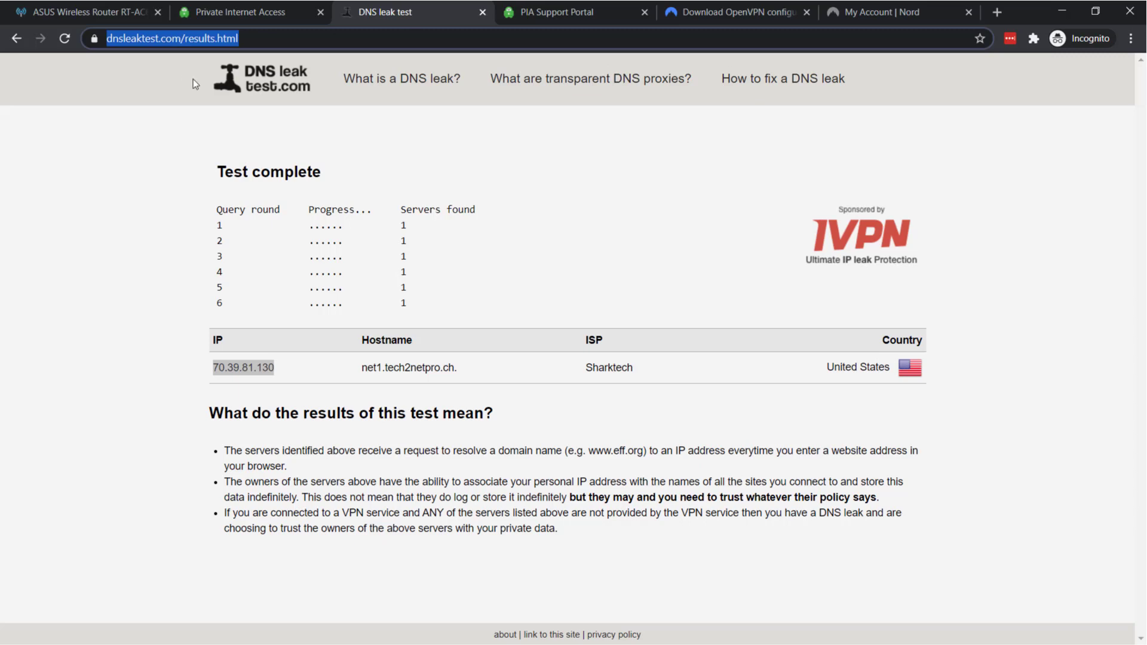
click(269, 97)
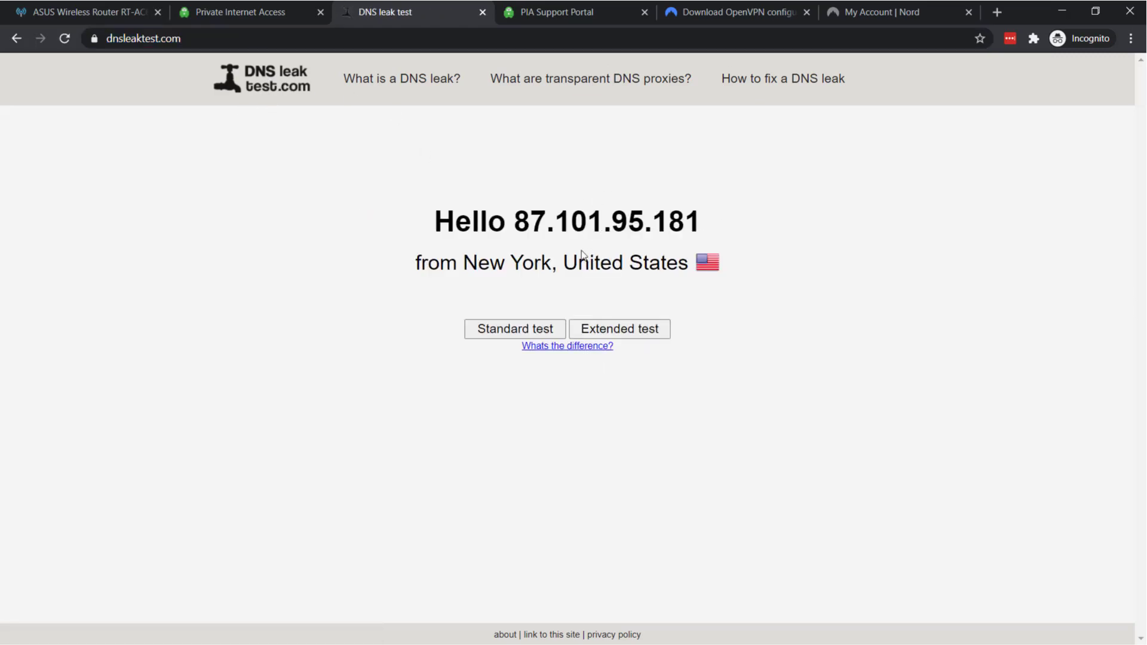
click(658, 334)
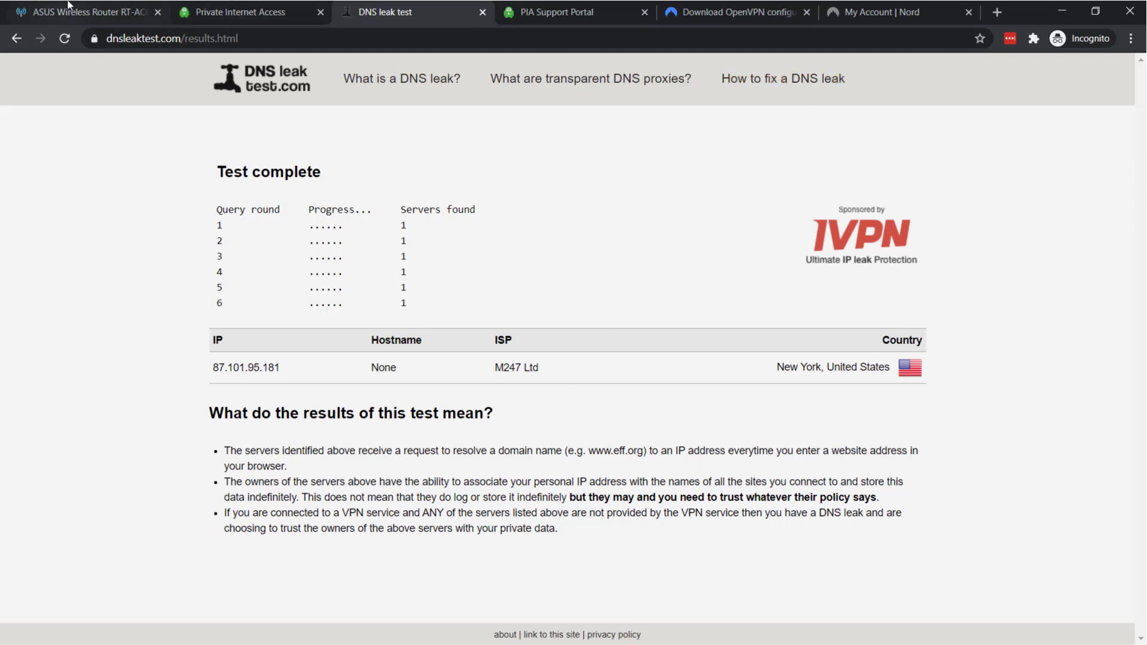
Switch to the Speedtest by Ookla tab to test speed over the VPN
click(887, 11)
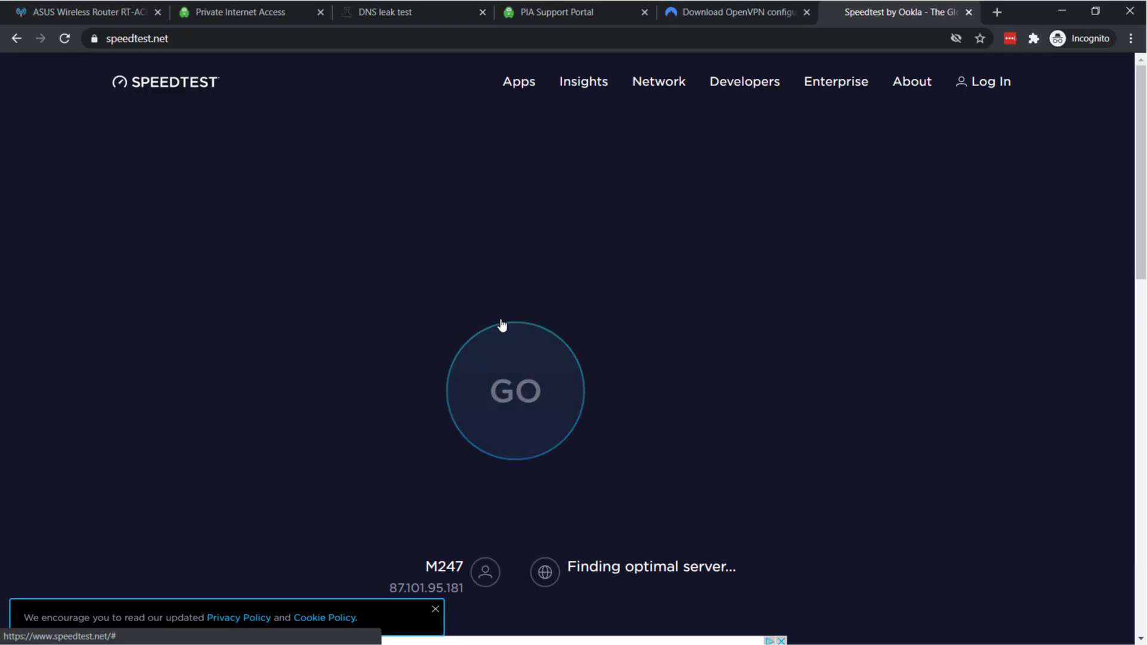